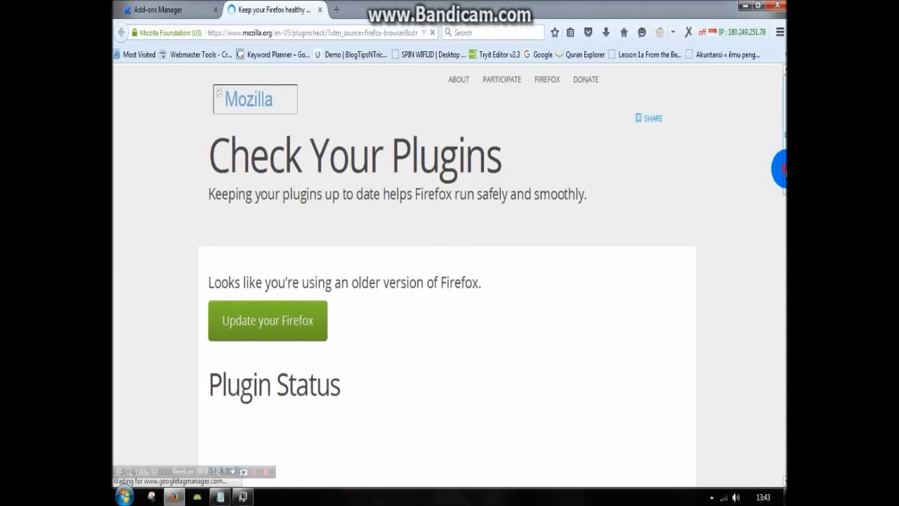
# Review the plugin statuses on Mozilla's Check Your Plugins page.
pyautogui.scroll(-2, 449, 274)
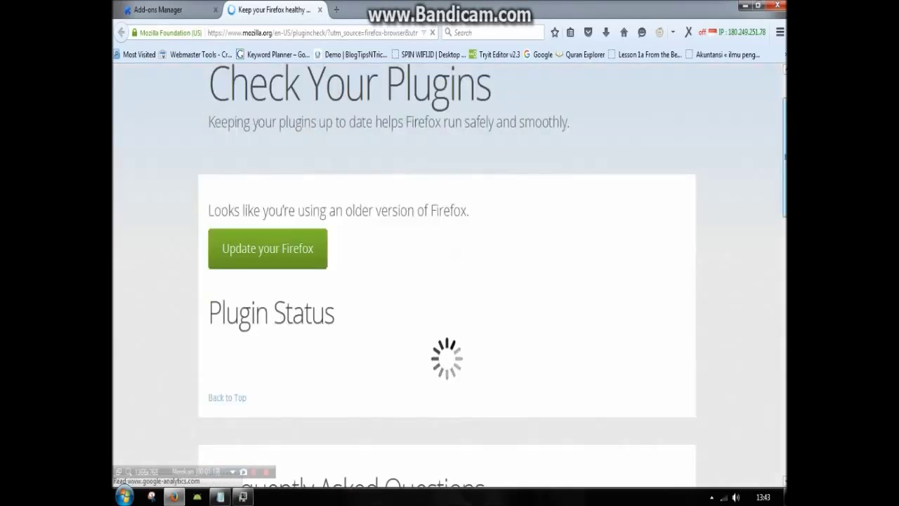
pyautogui.scroll(-1, 448, 274)
pyautogui.scroll(-1, 447, 274)
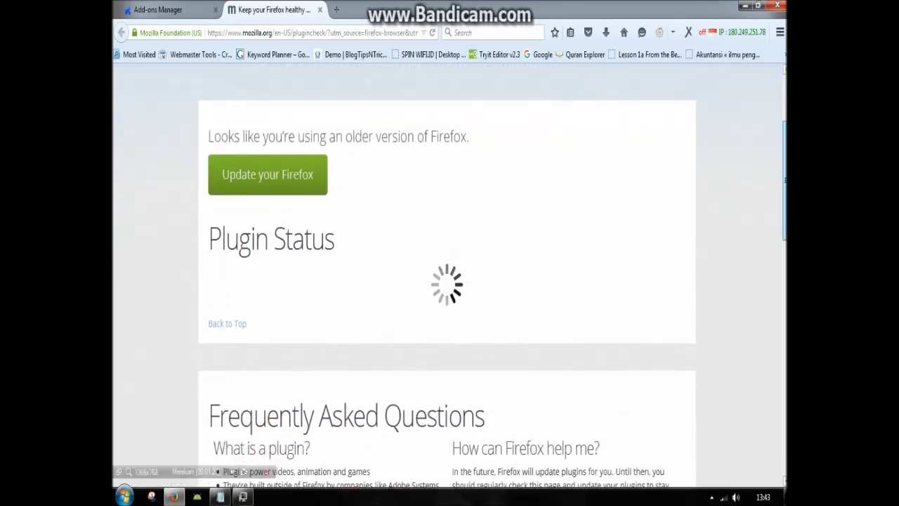
pyautogui.scroll(-5, 448, 274)
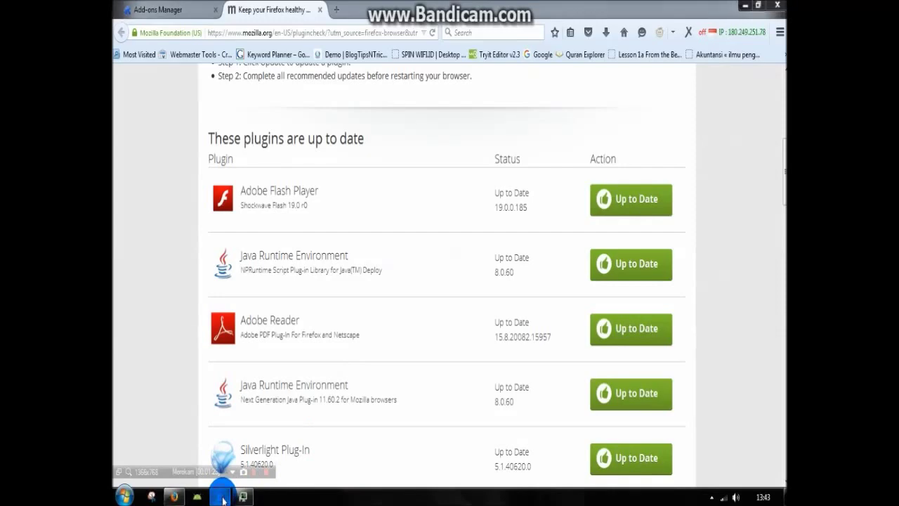
# Switch to the Notepad notes and add the line "problem solved :D" at the end.
pyautogui.click(222, 497)
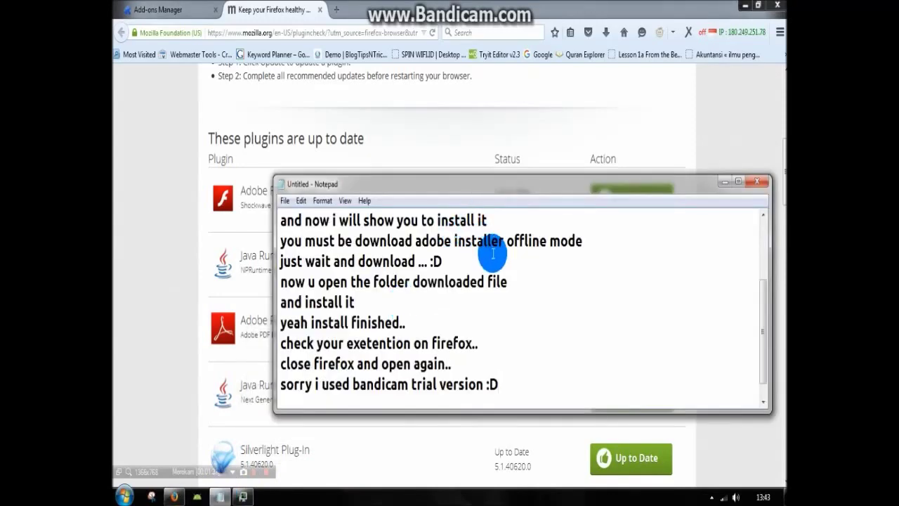
pyautogui.moveTo(462, 185); pyautogui.dragTo(542, 365)
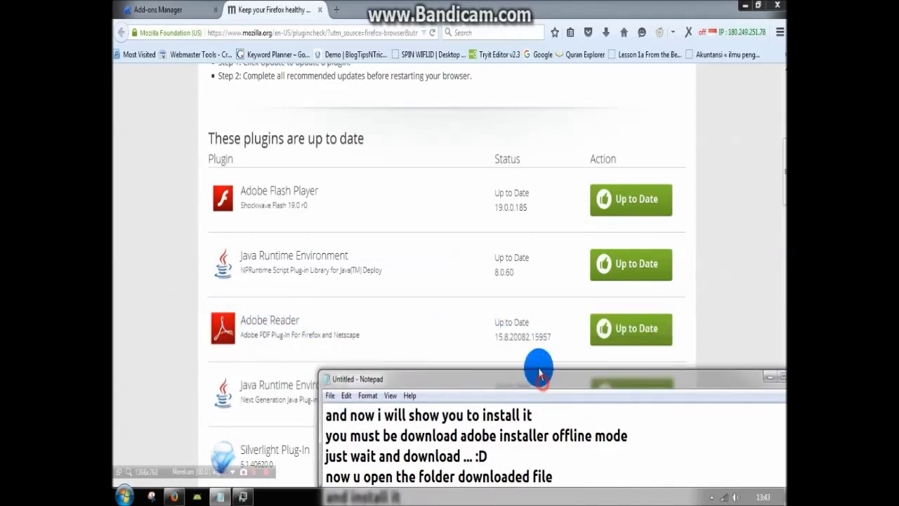
pyautogui.moveTo(541, 379); pyautogui.dragTo(505, 208)
pyautogui.press('Return')
pyautogui.write('p')
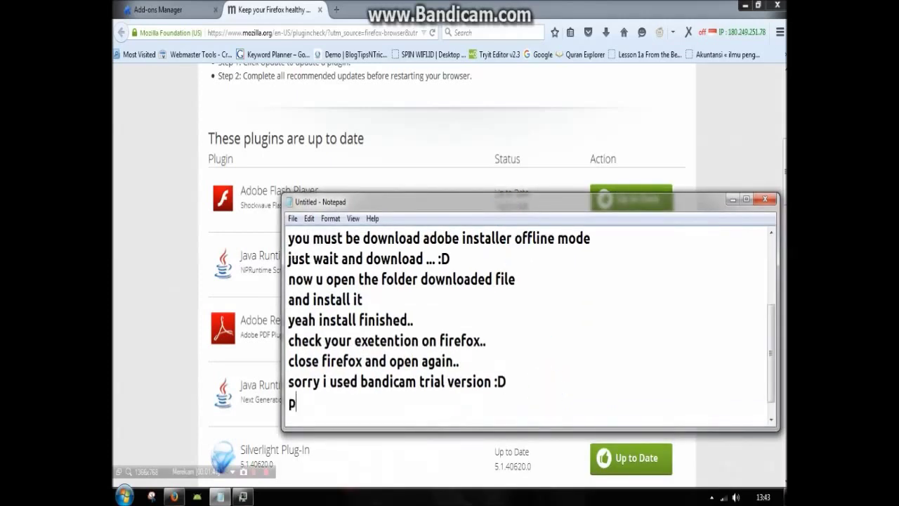
pyautogui.write('roblems')
pyautogui.press('BackSpace')
pyautogui.write('is')
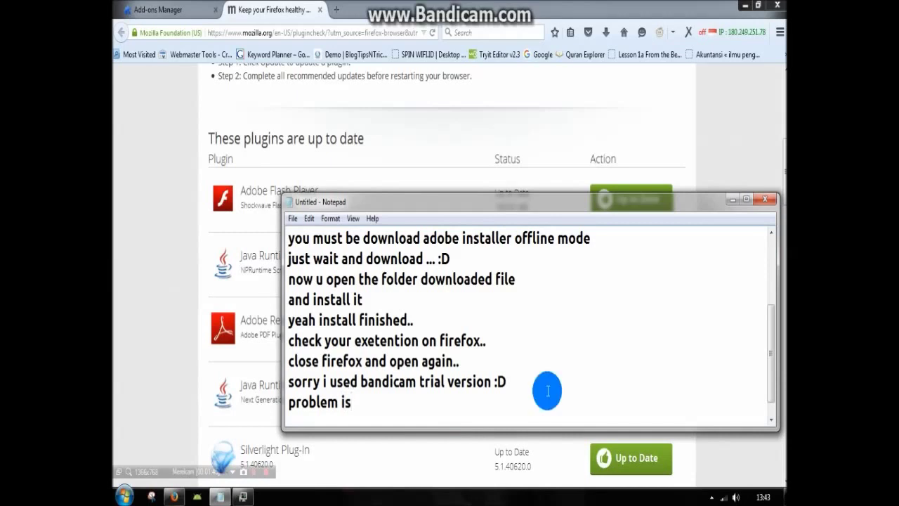
pyautogui.press('BackSpace')
pyautogui.press('BackSpace')
pyautogui.write('f')
pyautogui.press('BackSpace')
pyautogui.write('solved :D ')
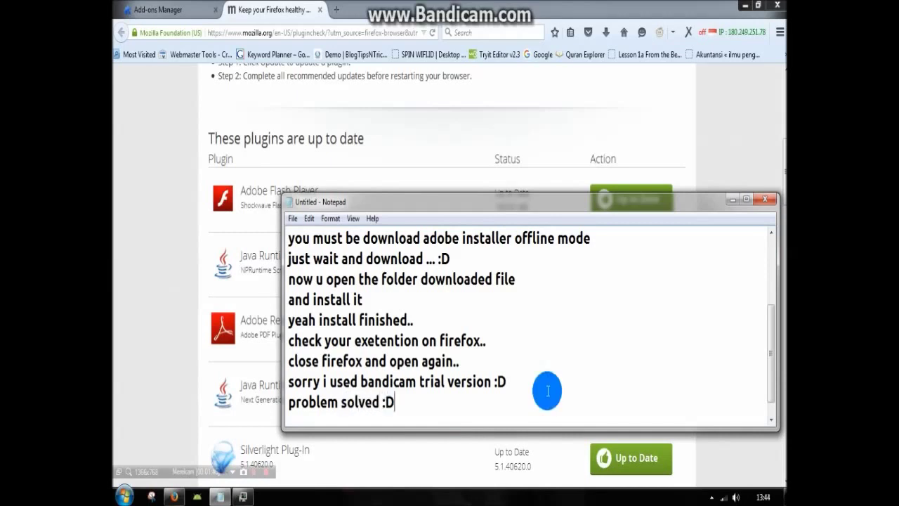
# Add the closing line "thanks for watching :D" to the notes.
pyautogui.write('t')
pyautogui.press('BackSpace')
pyautogui.press('BackSpace')
pyautogui.press('Return')
pyautogui.write('t')
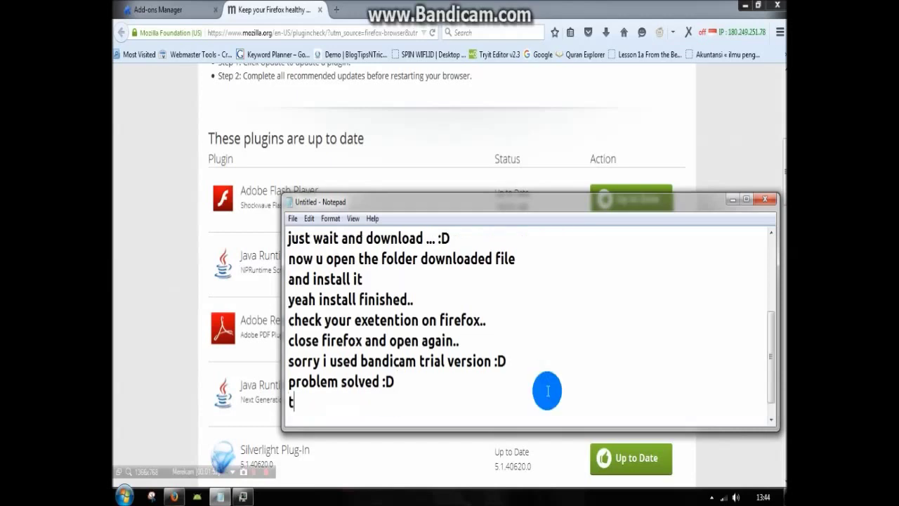
pyautogui.write('hanks for')
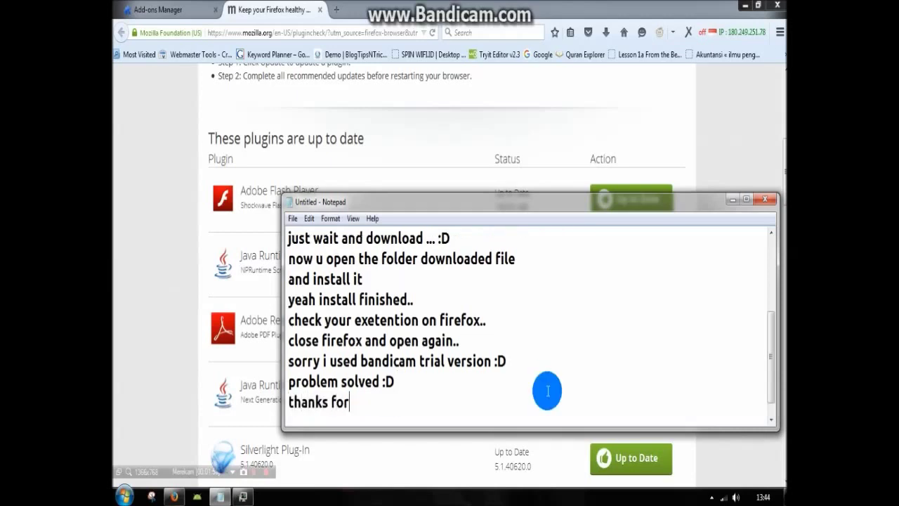
pyautogui.write(' watching')
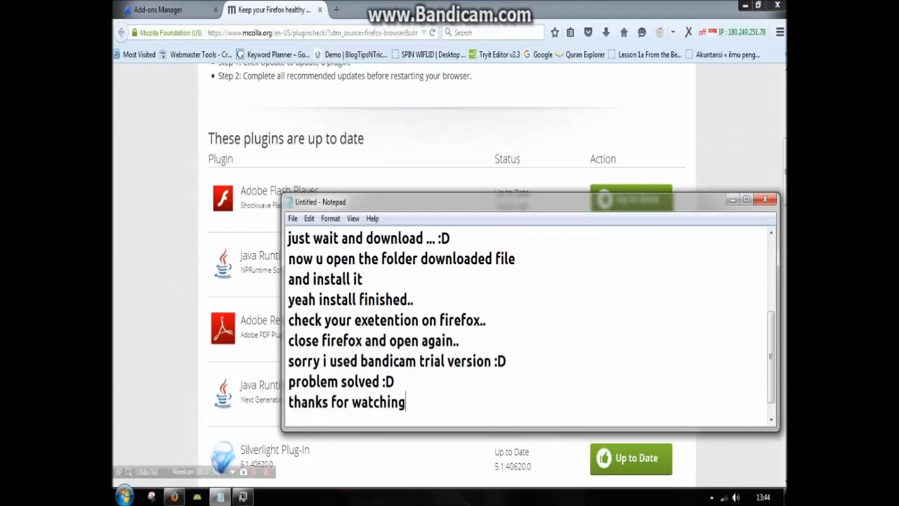
pyautogui.write(' :D')
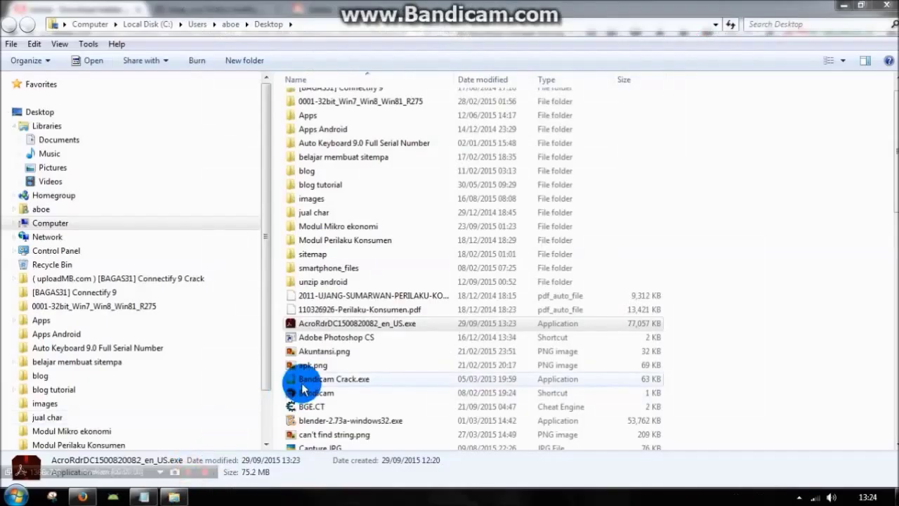
pyautogui.doubleClick(385, 323)
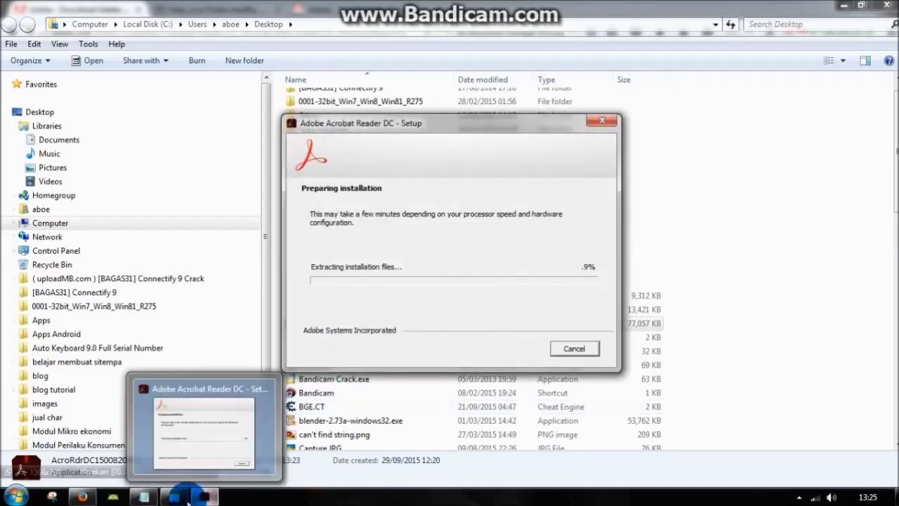
pyautogui.click(184, 499)
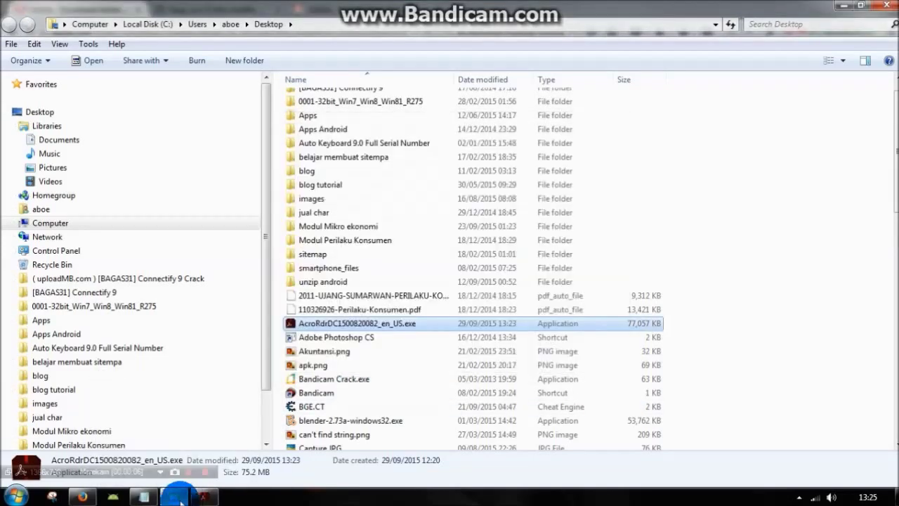
# Add the line "and install it" to the Notepad notes and minimize the window.
pyautogui.click(145, 497)
pyautogui.click(566, 422)
pyautogui.press('Return')
pyautogui.write('and install it')
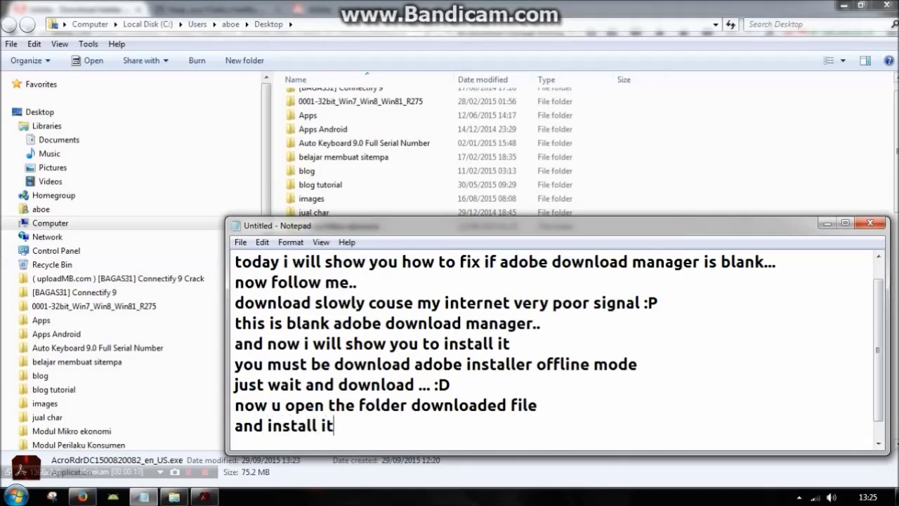
pyautogui.click(827, 222)
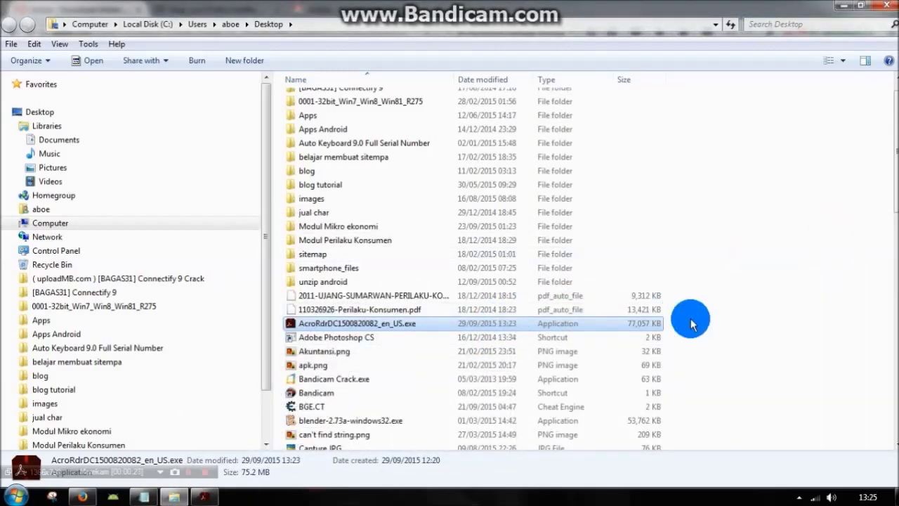
# Bring the Notepad notes back to the front and reposition the window over the Desktop folder listing.
pyautogui.click(205, 497)
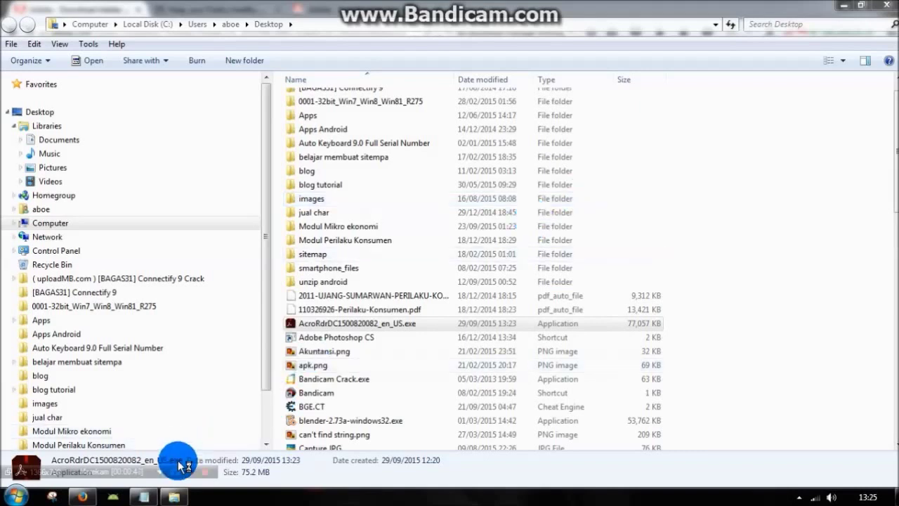
pyautogui.click(147, 498)
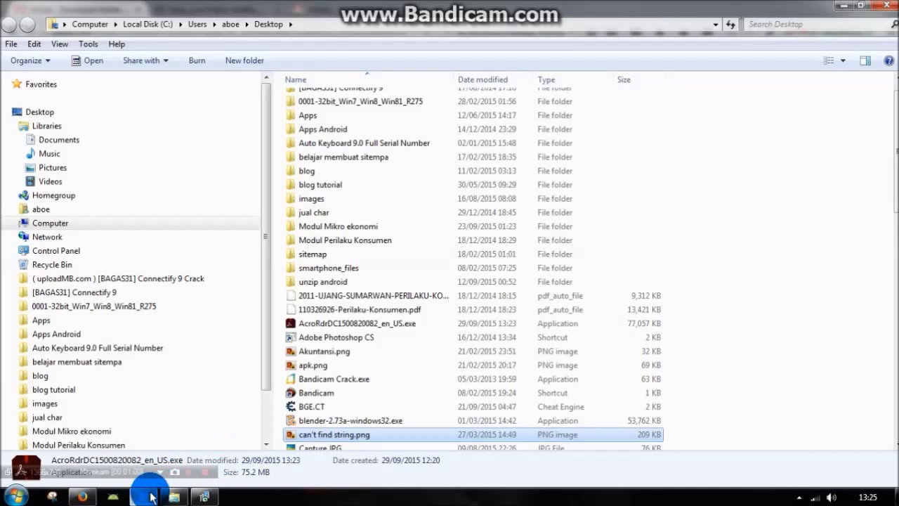
pyautogui.click(174, 493)
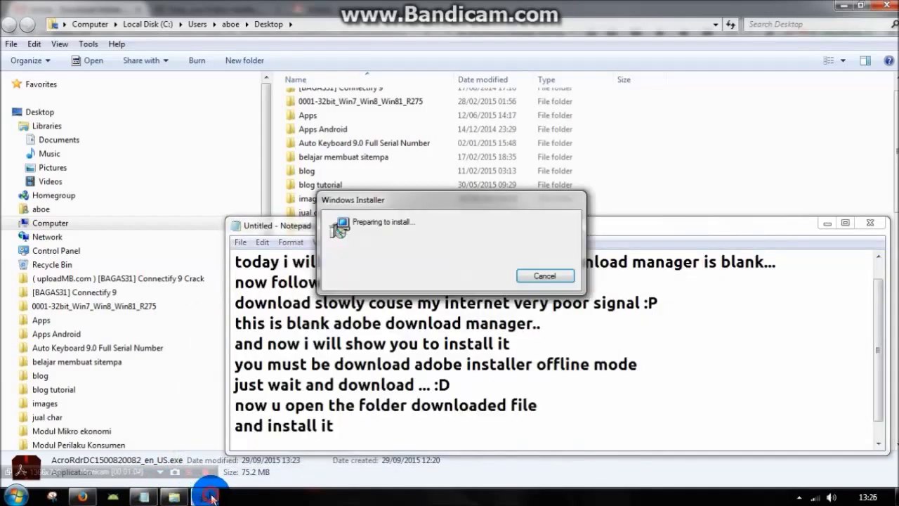
pyautogui.click(349, 406)
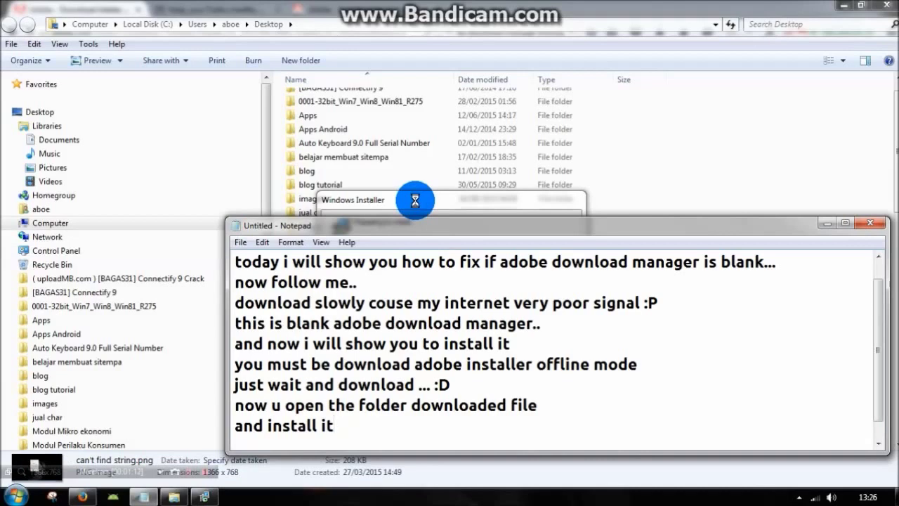
pyautogui.moveTo(408, 226); pyautogui.dragTo(370, 288)
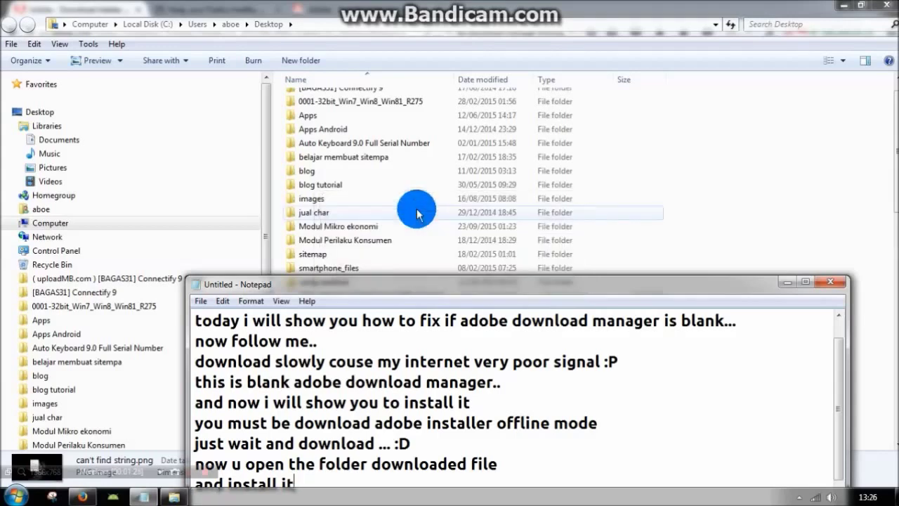
pyautogui.moveTo(419, 284); pyautogui.dragTo(449, 183)
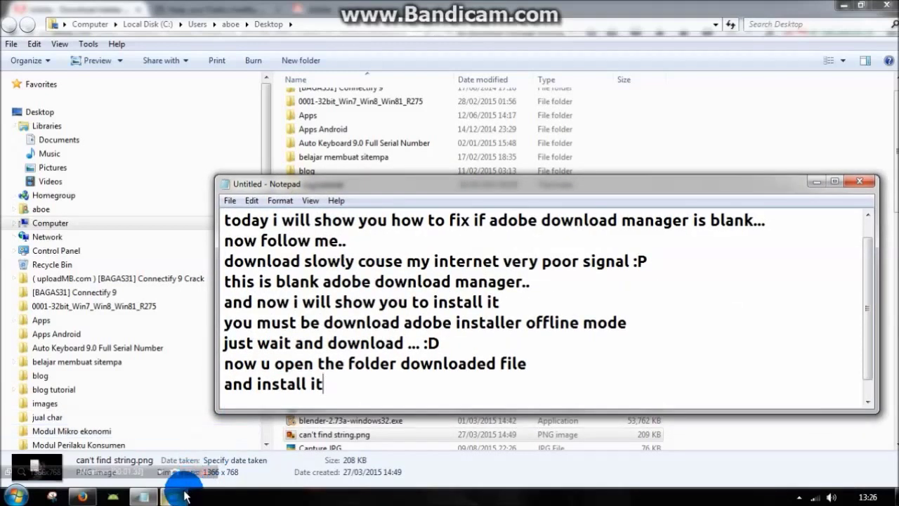
# Start installing Adobe Acrobat Reader DC to C:\Program Files\Adobe\Acrobat Reader DC\ and move the setup window slightly up.
pyautogui.moveTo(143, 496)
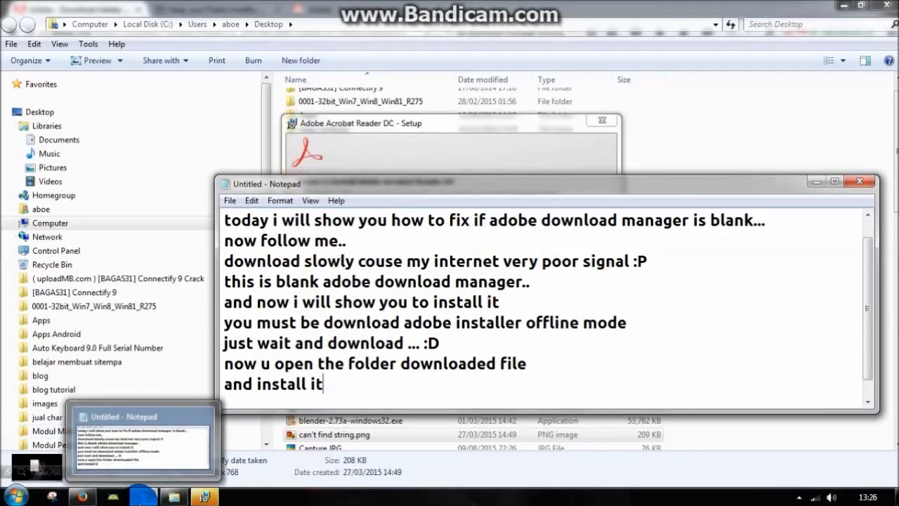
pyautogui.click(527, 124)
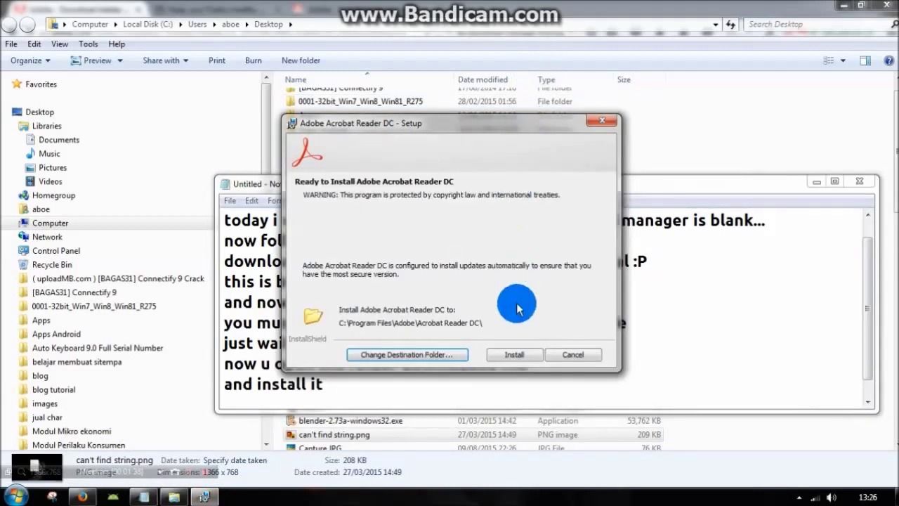
pyautogui.click(515, 354)
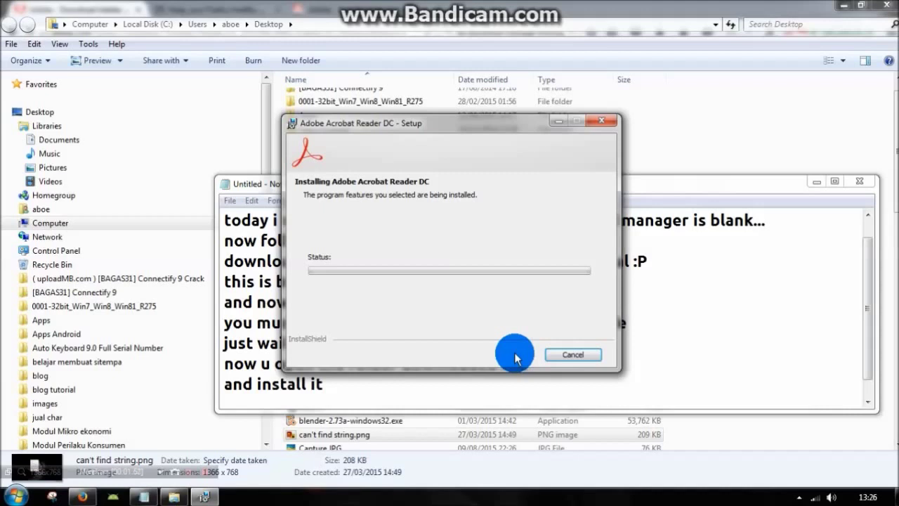
pyautogui.click(477, 391)
pyautogui.click(487, 132)
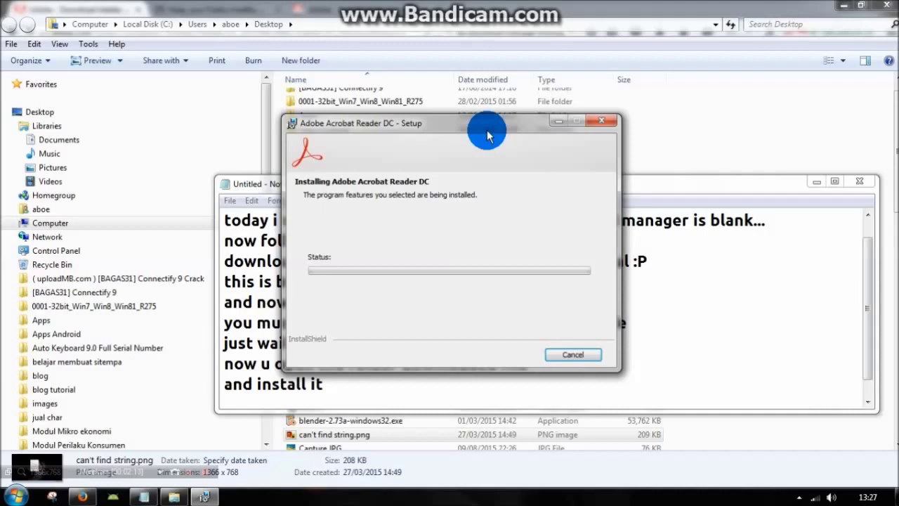
pyautogui.moveTo(489, 136); pyautogui.dragTo(484, 116)
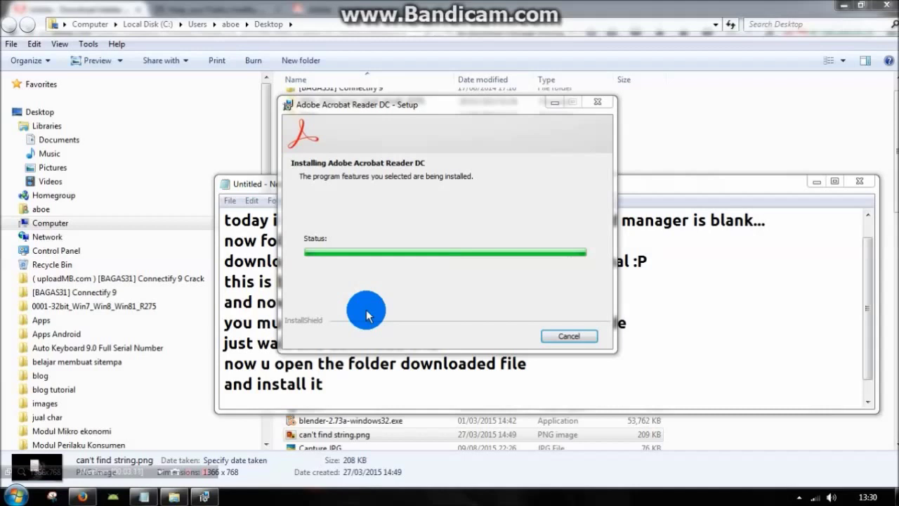
# Close the Desktop folder window while the installation runs.
pyautogui.click(560, 146)
pyautogui.click(886, 6)
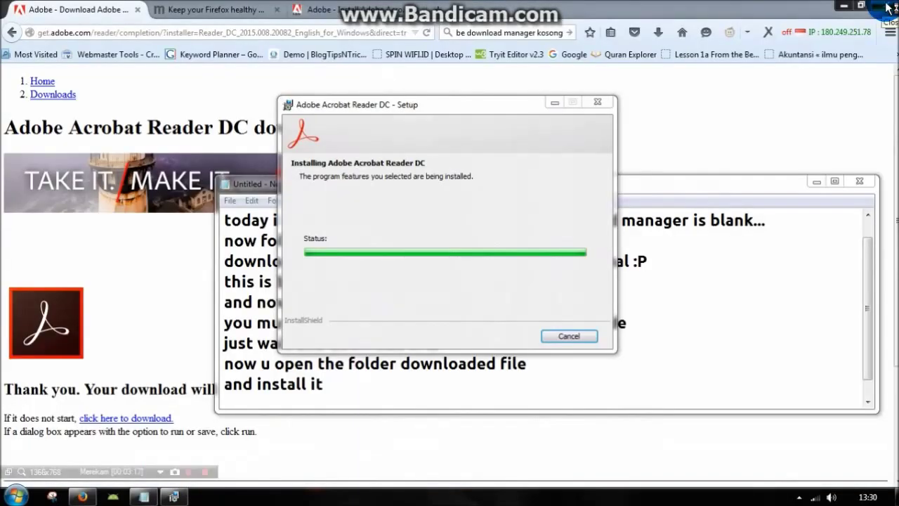
pyautogui.click(705, 161)
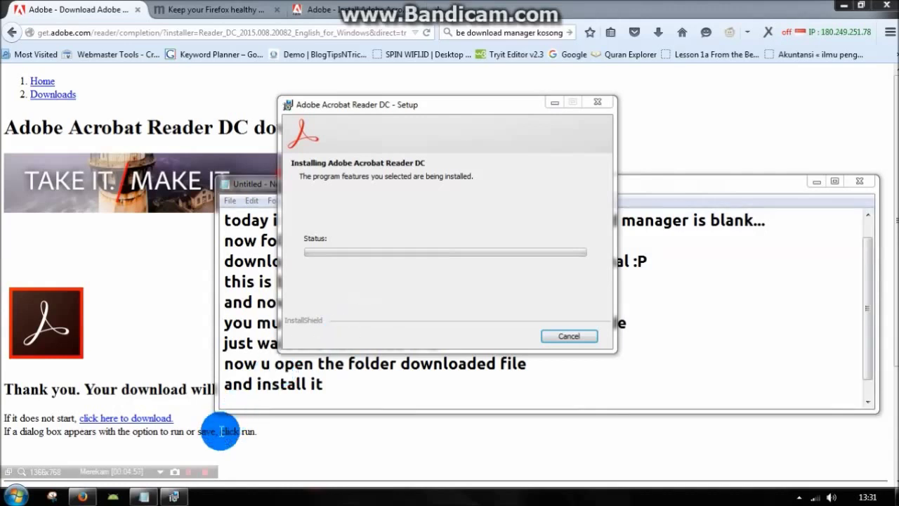
pyautogui.click(189, 472)
pyautogui.click(190, 472)
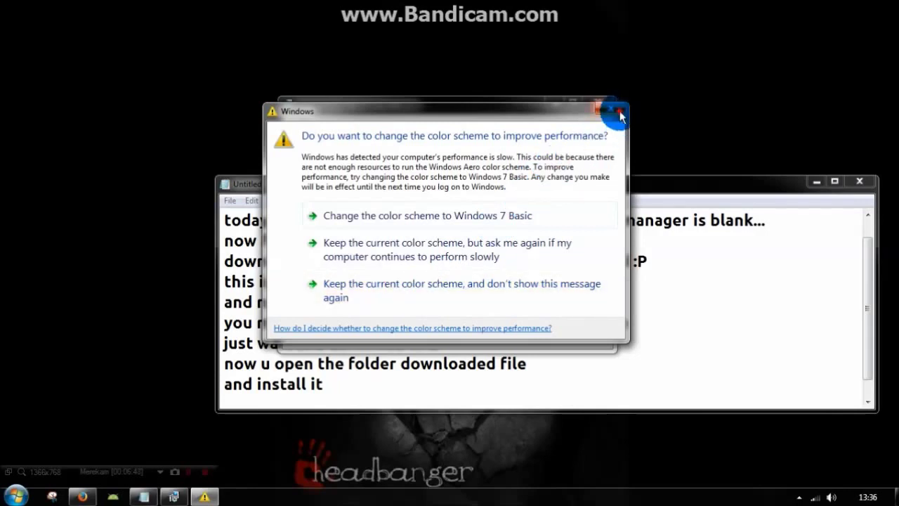
# Dismiss the Windows color scheme prompt and finish the Adobe Acrobat Reader DC setup.
pyautogui.click(620, 114)
pyautogui.click(567, 177)
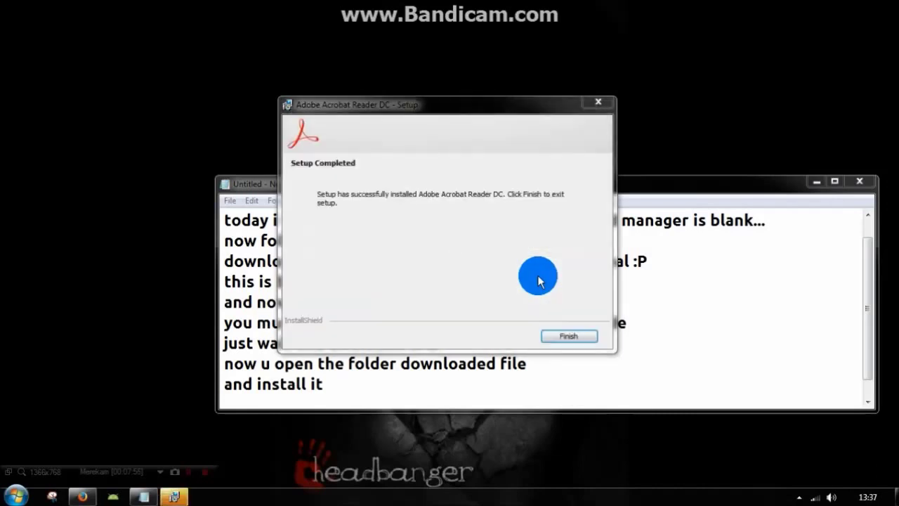
pyautogui.click(554, 337)
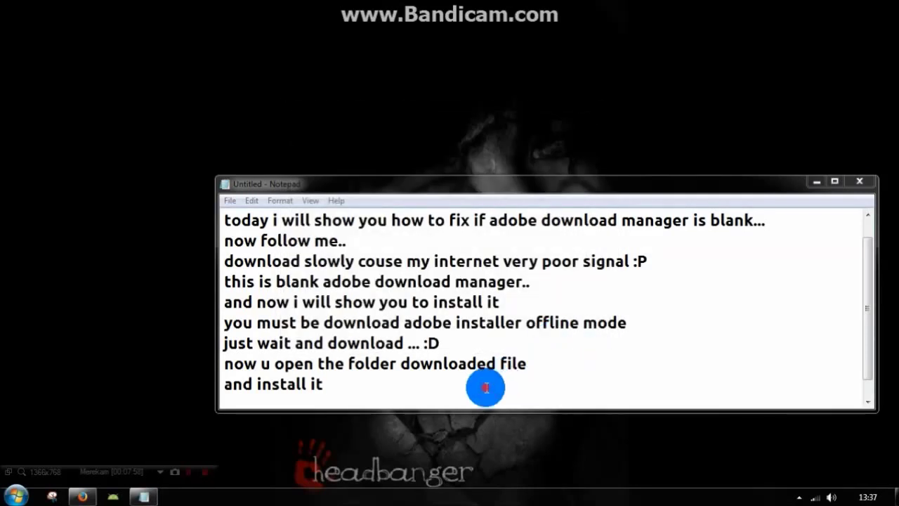
# Add the line "yeah install finished.." to the Notepad notes.
pyautogui.press('Return')
pyautogui.write('yeah in')
pyautogui.write('st')
pyautogui.write('all')
pyautogui.write('ed i')
pyautogui.press('BackSpace')
pyautogui.press('BackSpace')
pyautogui.press('BackSpace')
pyautogui.press('BackSpace')
pyautogui.write('ins')
pyautogui.press('BackSpace')
pyautogui.press('BackSpace')
pyautogui.write('finished')
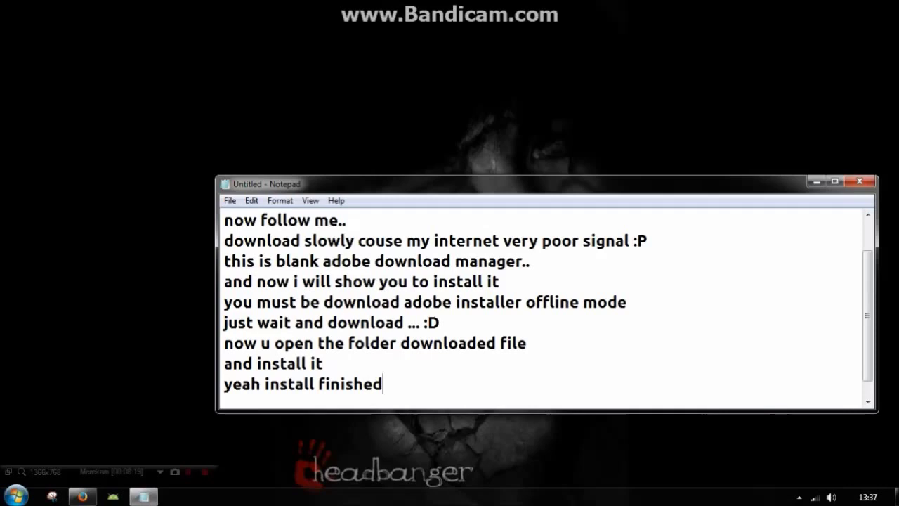
pyautogui.write('..')
# Add the line "check your exetention on firefox" to the notes.
pyautogui.press('Return')
pyautogui.write('check your exetention onf i')
pyautogui.press('BackSpace')
pyautogui.press('BackSpace')
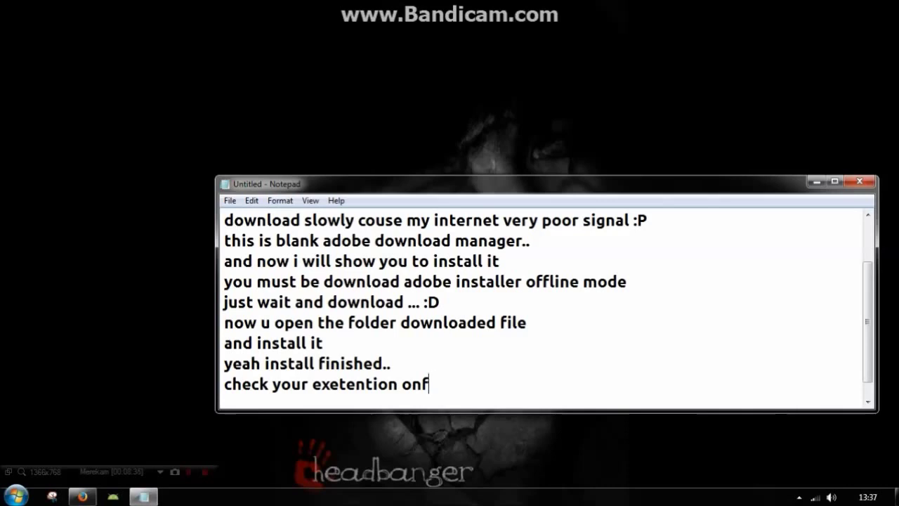
pyautogui.press('BackSpace')
pyautogui.write('i')
pyautogui.press('BackSpace')
pyautogui.write('firefox')
pyautogui.click(347, 408)
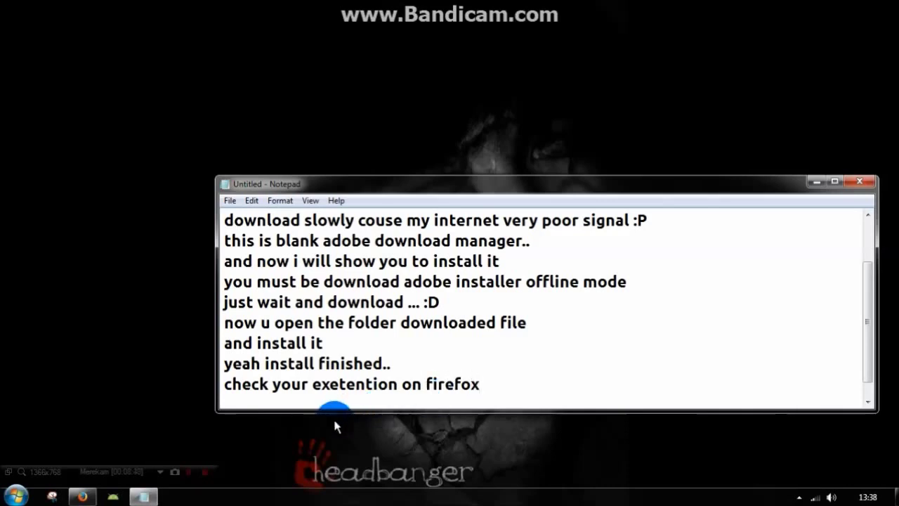
# Switch to Firefox and close the browser together with its three open tabs.
pyautogui.click(79, 497)
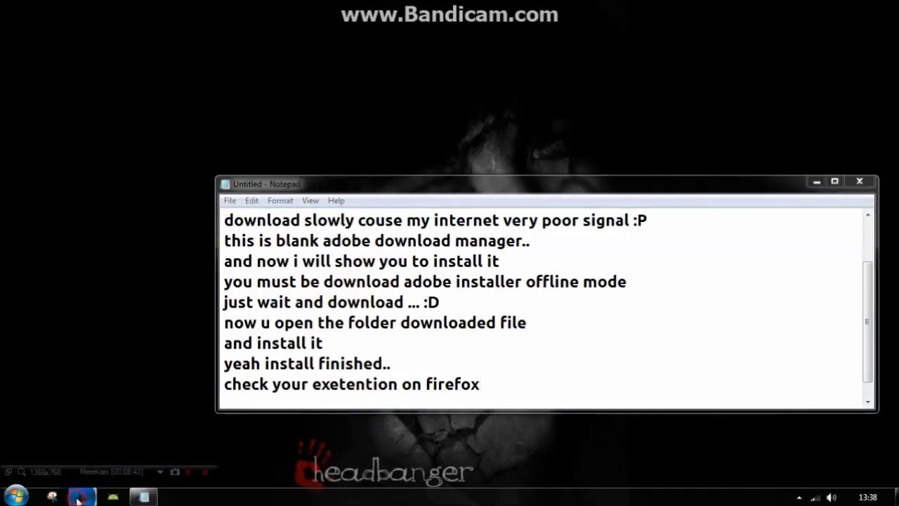
pyautogui.moveTo(451, 174); pyautogui.dragTo(557, 118)
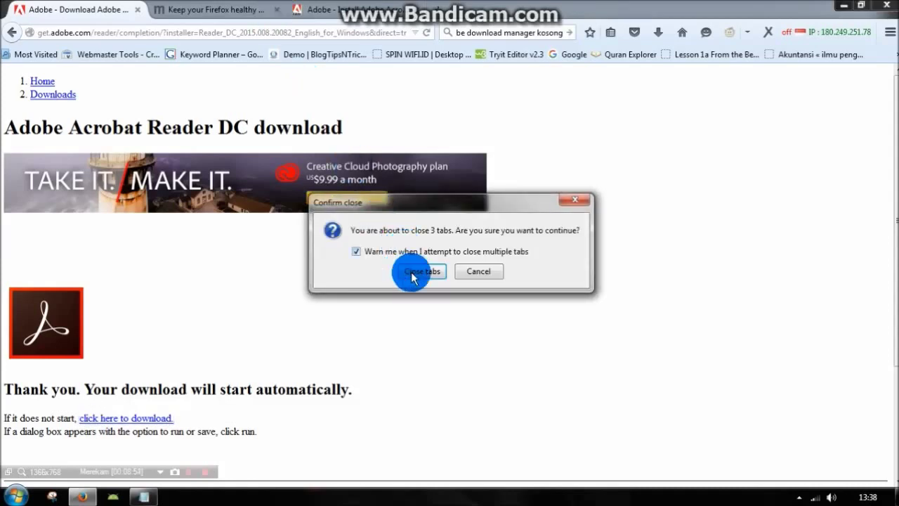
pyautogui.click(422, 272)
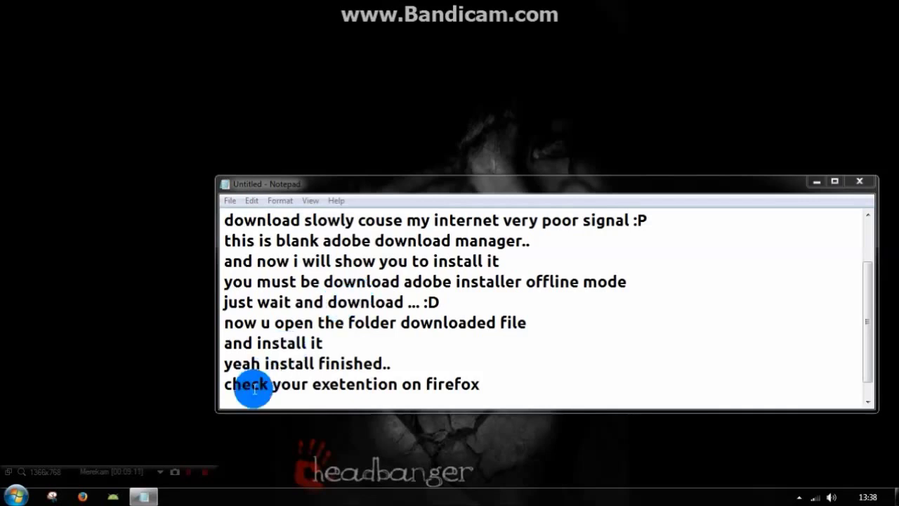
pyautogui.click(189, 472)
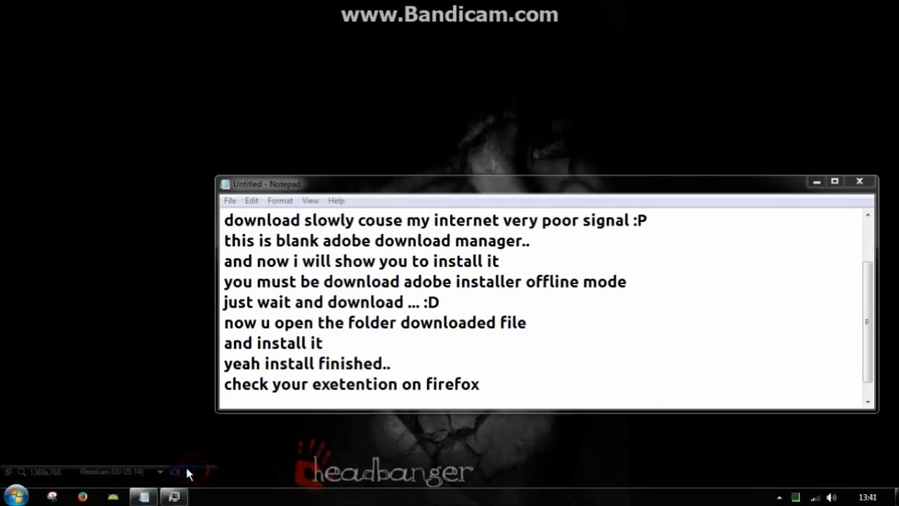
# In the Notepad notes, append ".." to the Firefox check line and add the line "close firefox and open again..".
pyautogui.click(495, 383)
pyautogui.write('..')
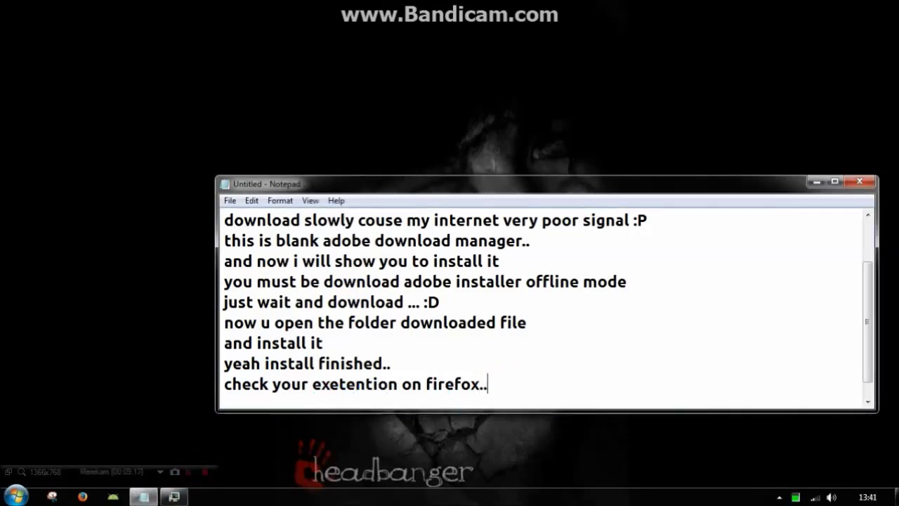
pyautogui.press('Return')
pyautogui.write('cle')
pyautogui.write('se')
pyautogui.press('BackSpace')
pyautogui.press('BackSpace')
pyautogui.press('BackSpace')
pyautogui.press('BackSpace')
pyautogui.write('p')
pyautogui.press('BackSpace')
pyautogui.write('ose')
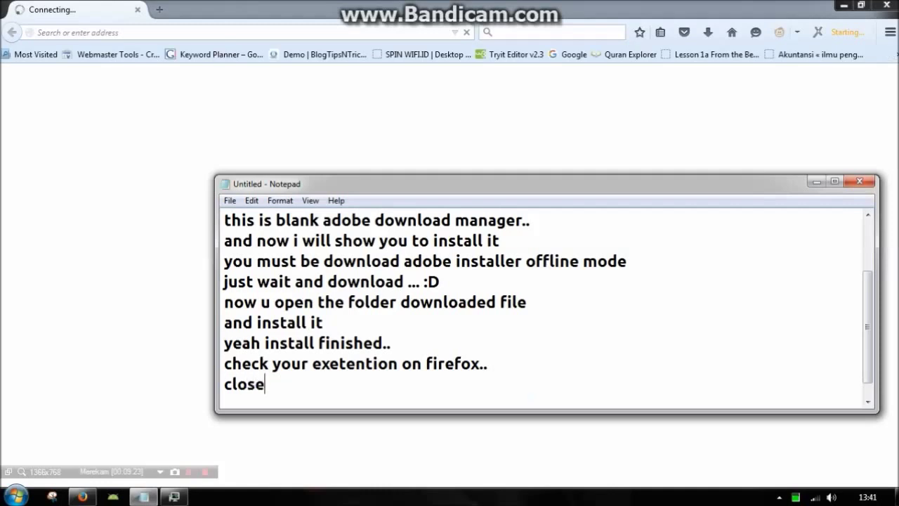
pyautogui.write(' fi')
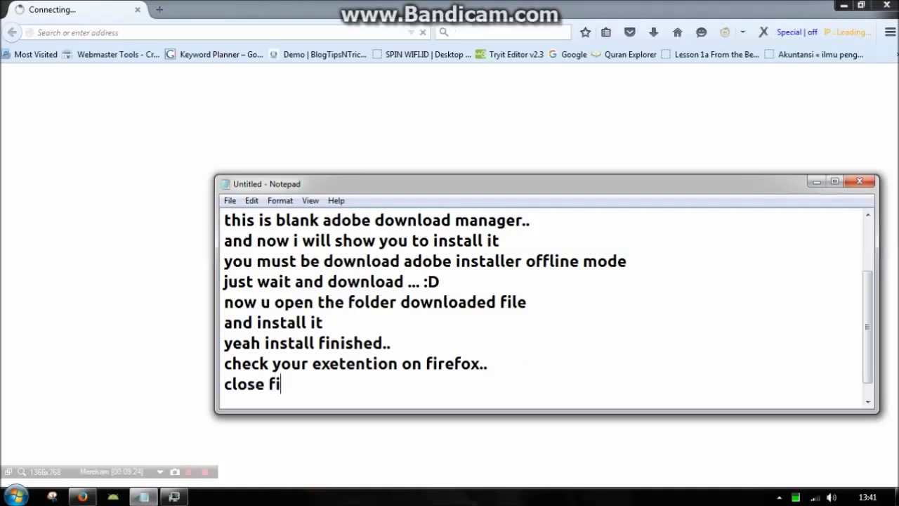
pyautogui.write('refox and')
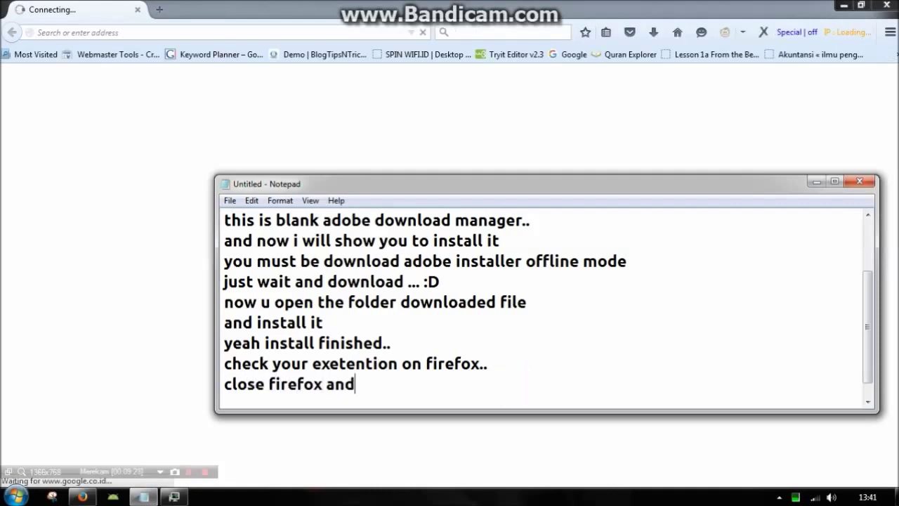
pyautogui.write(' open again..')
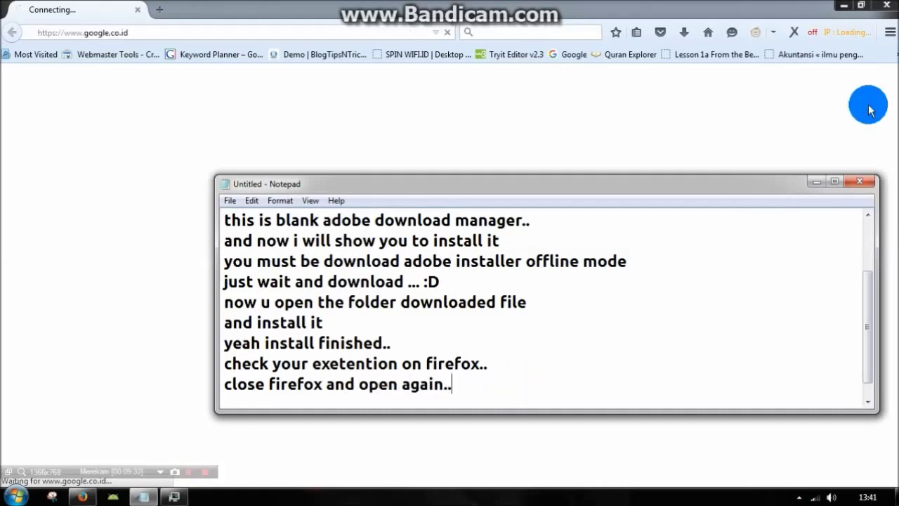
# Open Firefox's Add-ons Manager and check the plugins list for the Adobe Acrobat plugin.
pyautogui.click(888, 42)
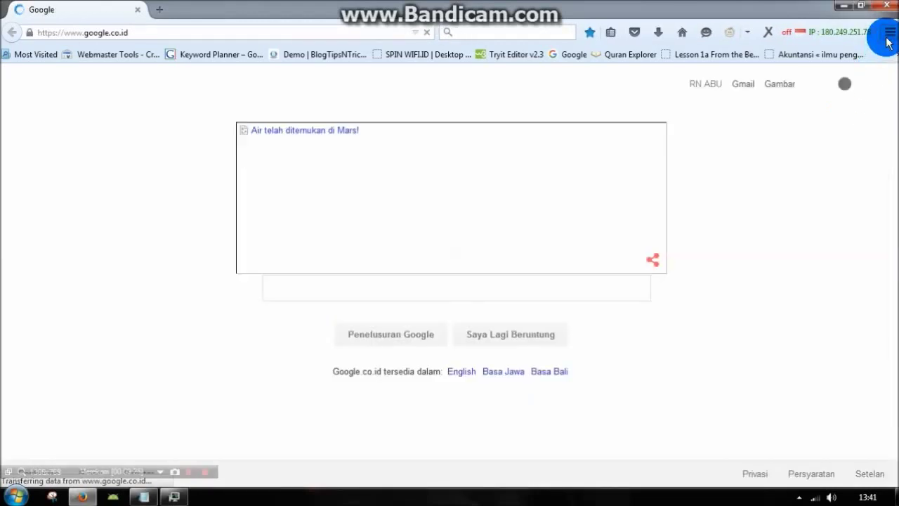
pyautogui.click(888, 35)
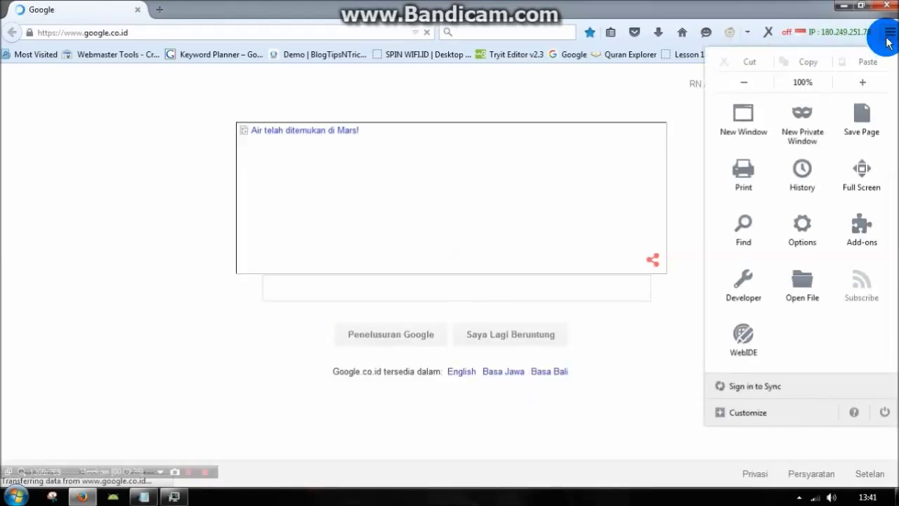
pyautogui.click(860, 245)
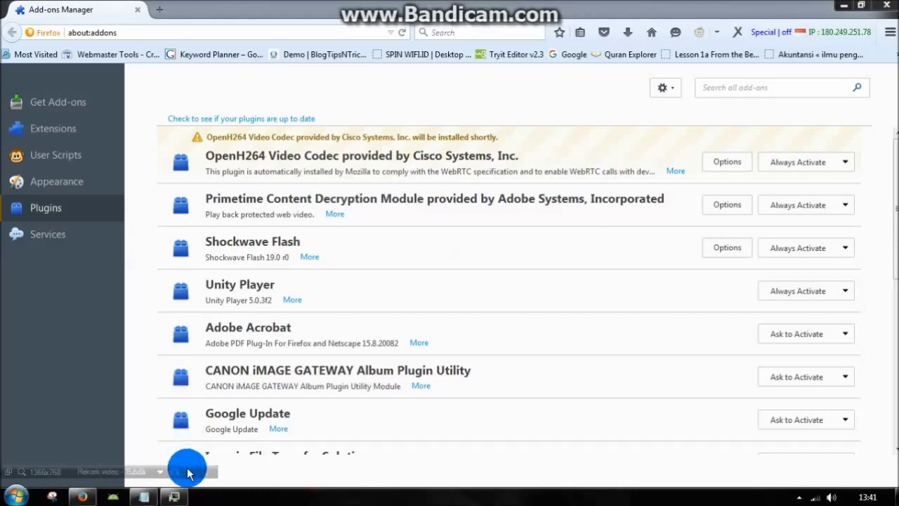
pyautogui.click(187, 475)
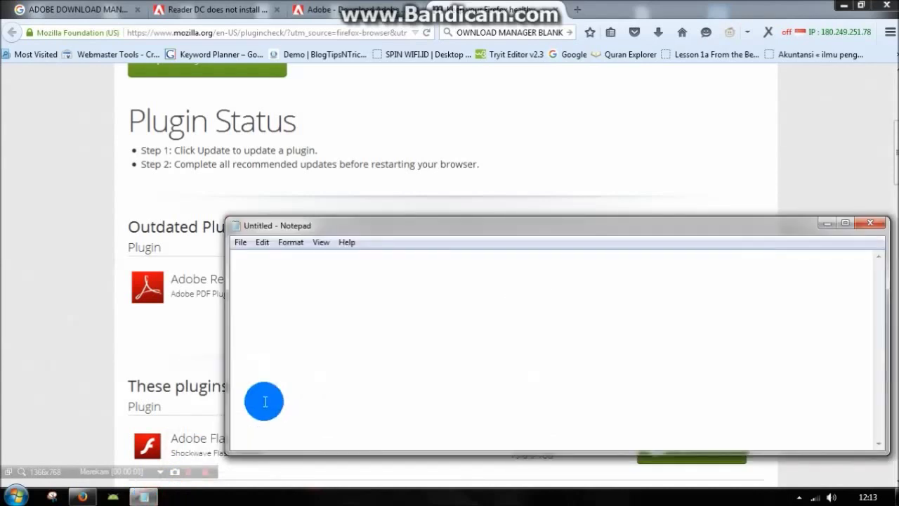
# Write "Hai Fans :D" as the first line of the empty Notepad document.
pyautogui.write('ha')
pyautogui.press('BackSpace')
pyautogui.press('BackSpace')
pyautogui.write('h')
pyautogui.press('BackSpace')
pyautogui.write('H')
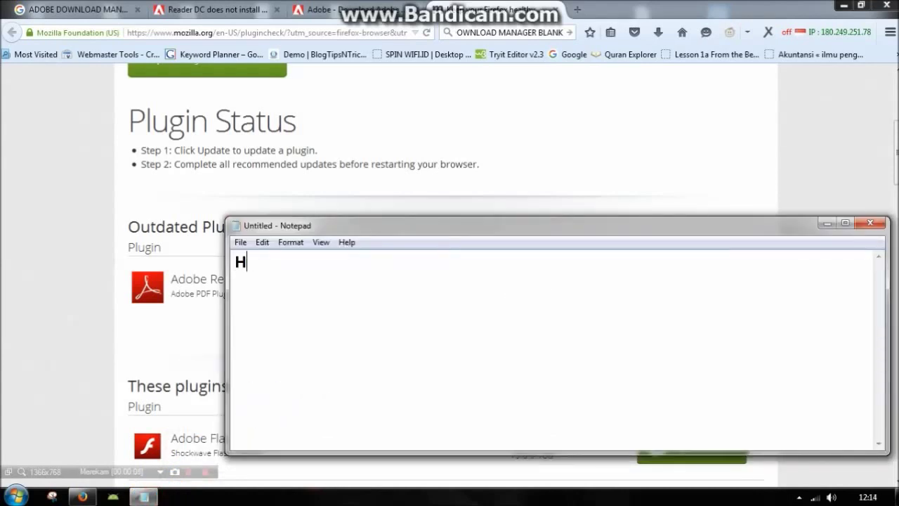
pyautogui.write('ai Fans :D')
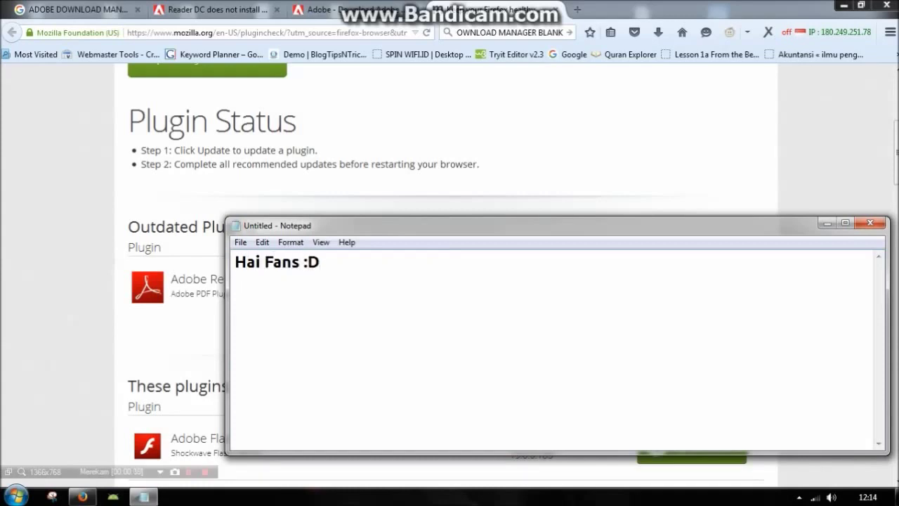
# Start a second line in the notes reading "today i will show you how to fix".
pyautogui.press('Return')
pyautogui.write('today i ')
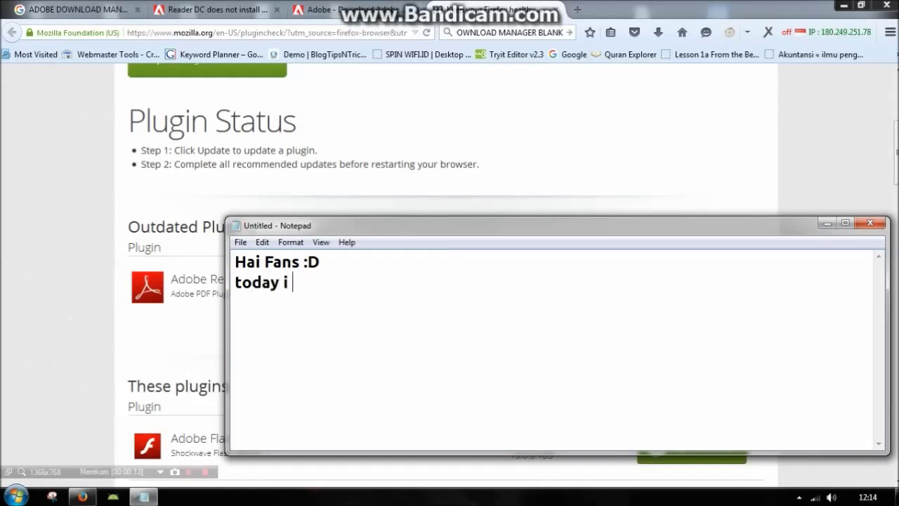
pyautogui.write('will so')
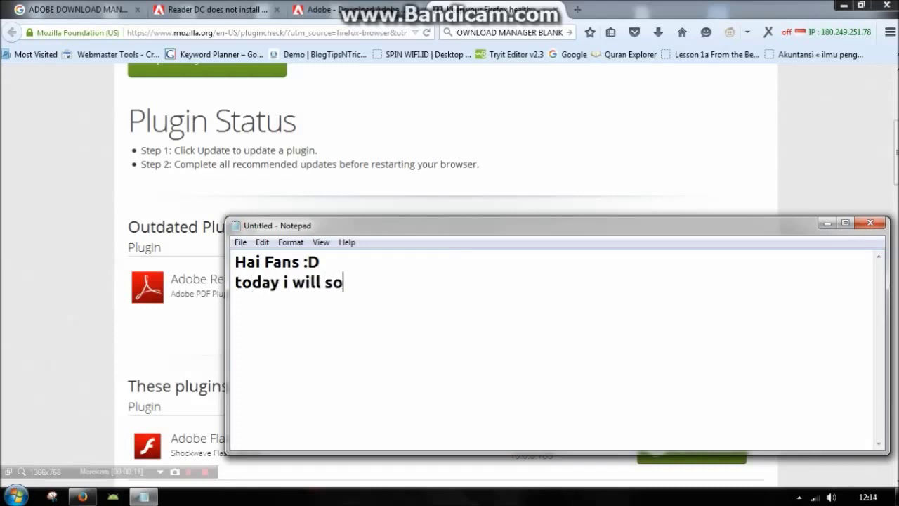
pyautogui.press('BackSpace')
pyautogui.write('how y')
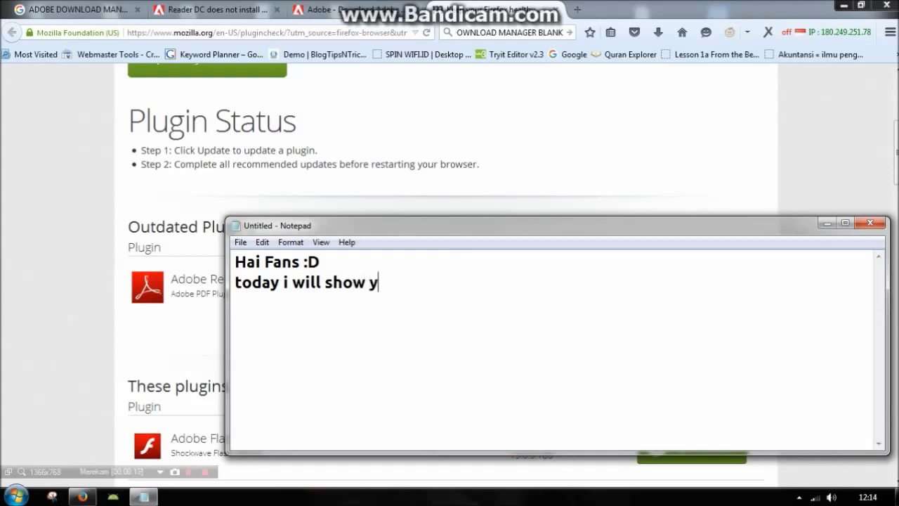
pyautogui.write('ou hot w')
pyautogui.press('BackSpace')
pyautogui.press('BackSpace')
pyautogui.write('w')
pyautogui.press('BackSpace')
pyautogui.press('BackSpace')
pyautogui.write('w to fix')
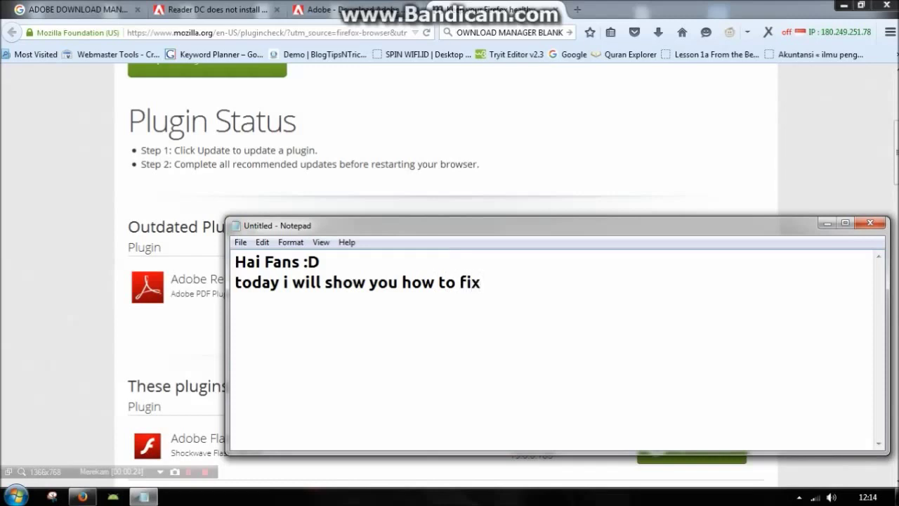
pyautogui.write(' adobe down')
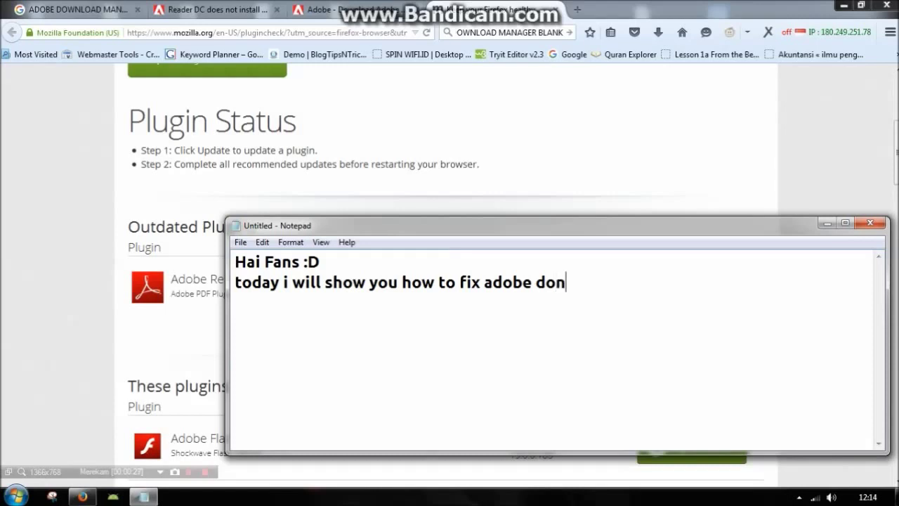
pyautogui.press('BackSpace')
pyautogui.write('wn')
pyautogui.press('BackSpace')
pyautogui.press('BackSpace')
pyautogui.press('BackSpace')
pyautogui.press('BackSpace')
pyautogui.press('BackSpace')
pyautogui.press('BackSpace')
pyautogui.press('BackSpace')
pyautogui.press('BackSpace')
pyautogui.press('BackSpace')
pyautogui.press('BackSpace')
pyautogui.press('BackSpace')
pyautogui.press('BackSpace')
pyautogui.press('BackSpace')
pyautogui.press('BackSpace')
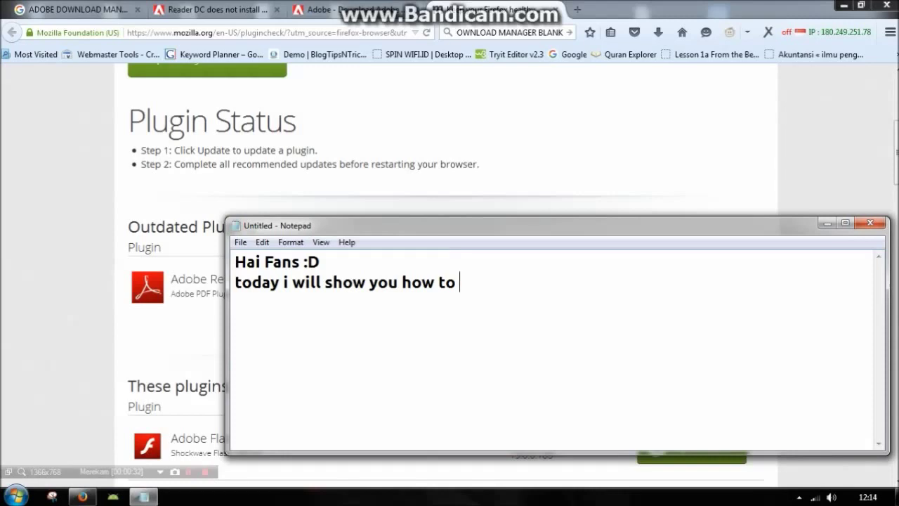
# Complete the second line so it reads "today i will show you how to fix if adobe download manager is blank...".
pyautogui.write('fix if ad')
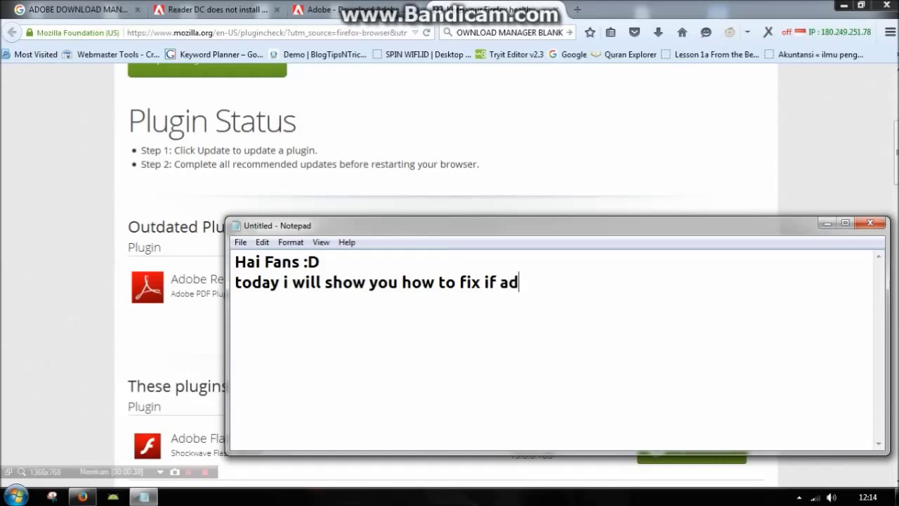
pyautogui.write('obe downl')
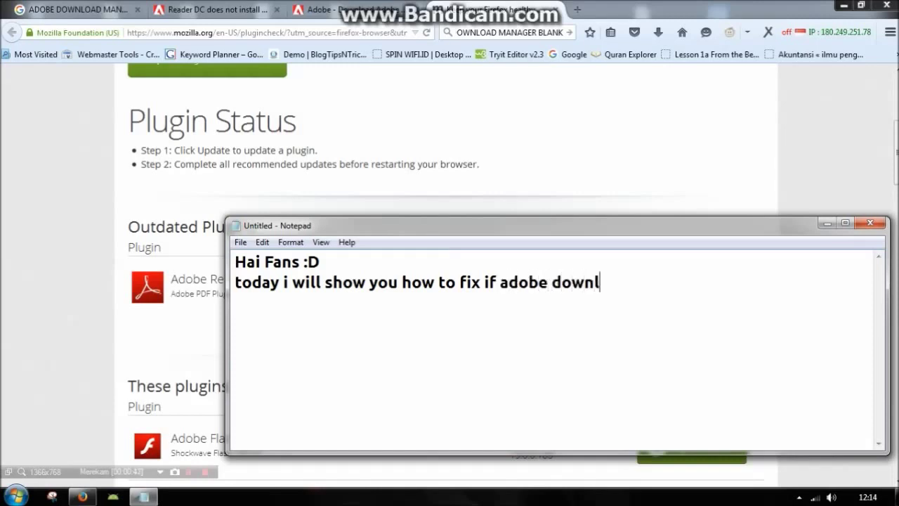
pyautogui.write('oad manage')
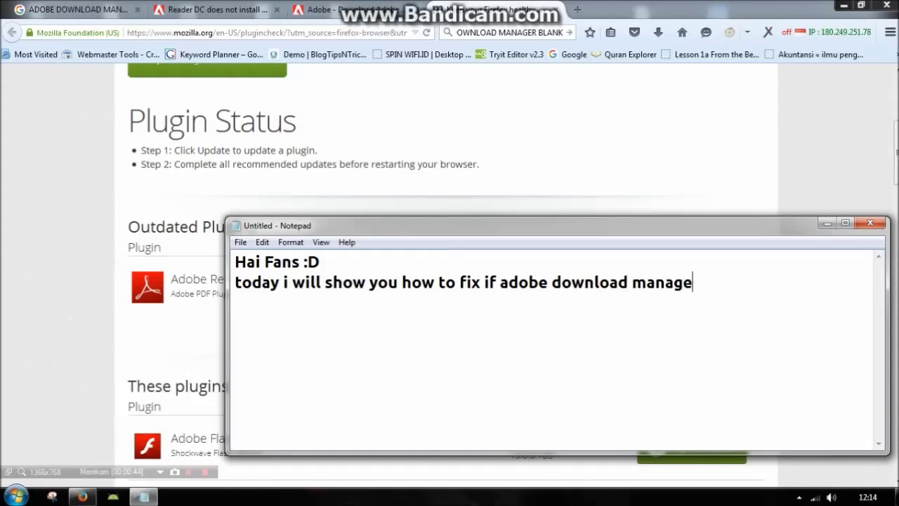
pyautogui.write('r is blank')
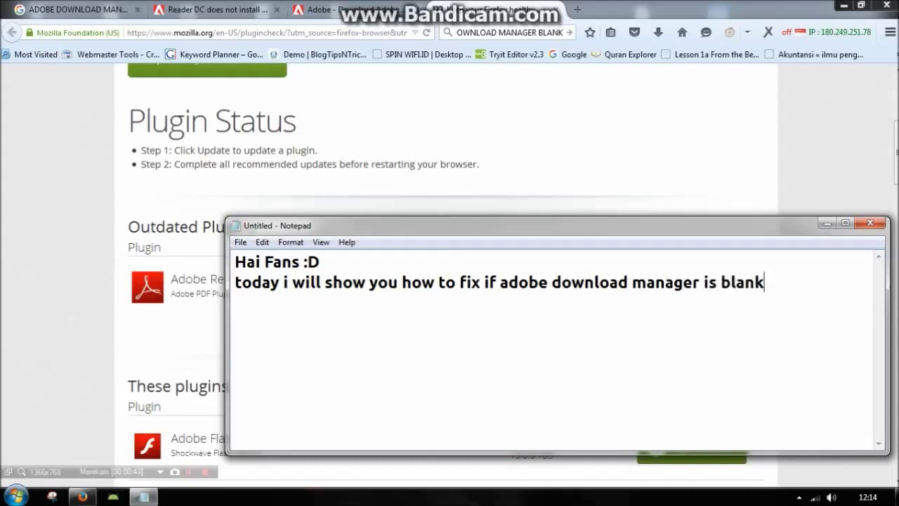
pyautogui.write('...')
# Add the line "now follow me.." below the introduction in the notes.
pyautogui.press('Return')
pyautogui.write('now fo')
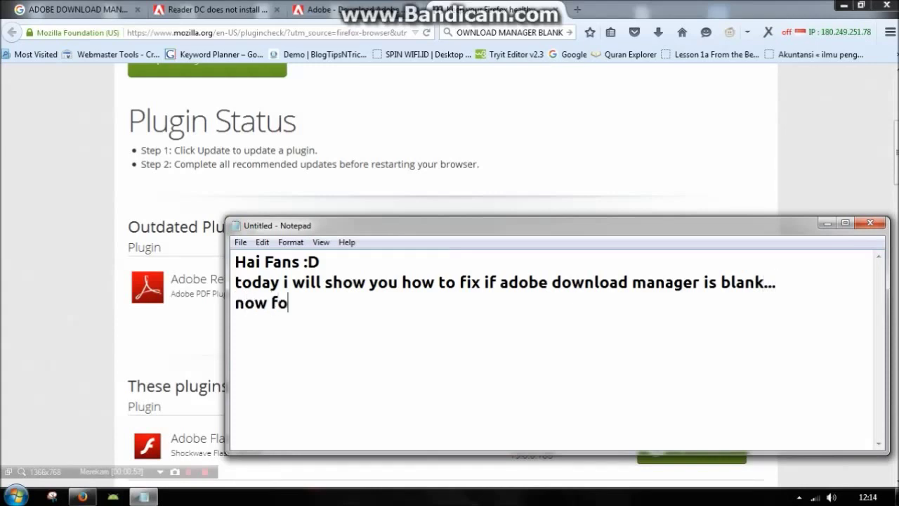
pyautogui.write('llow')
pyautogui.write('me..')
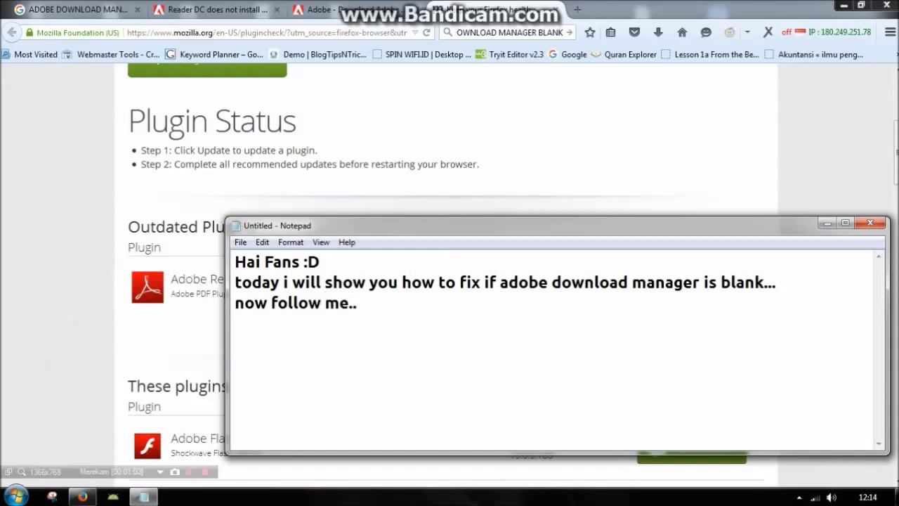
# Minimize the notes and start the update of the outdated Adobe Reader plugin from Mozilla's plugin check page.
pyautogui.click(827, 224)
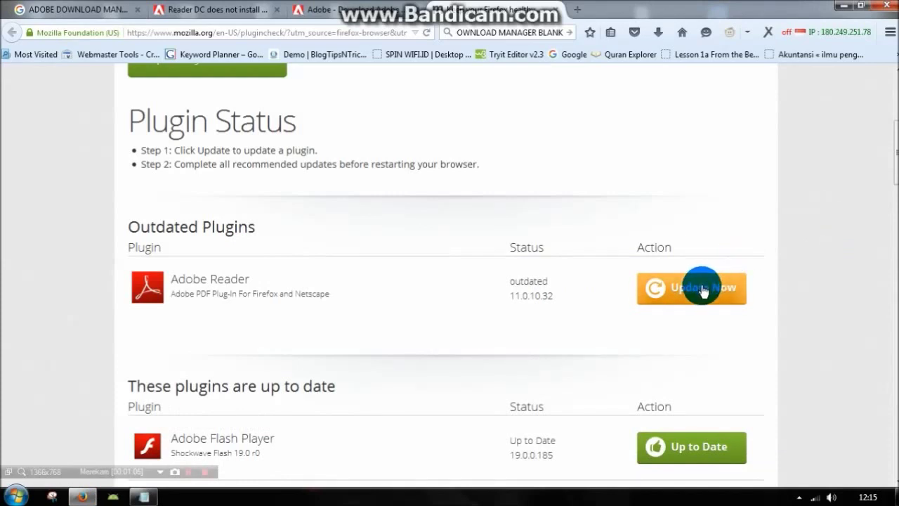
pyautogui.click(704, 290)
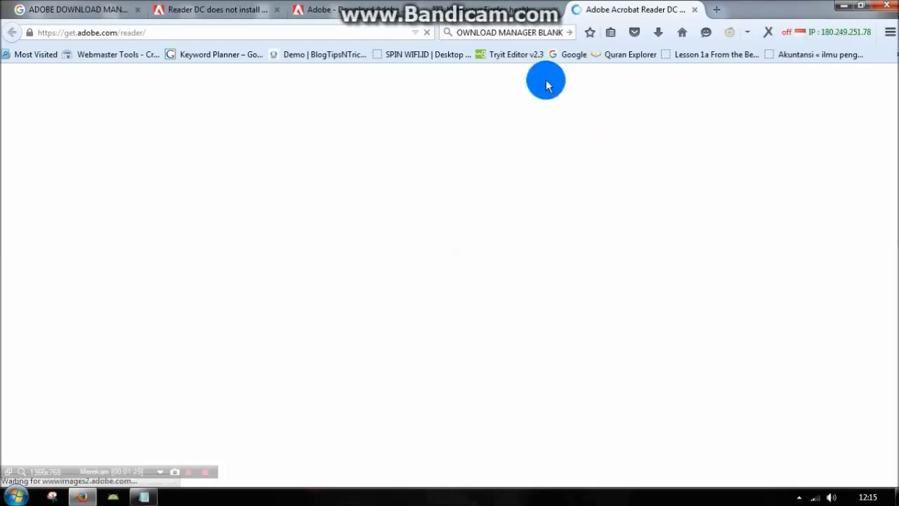
pyautogui.click(512, 9)
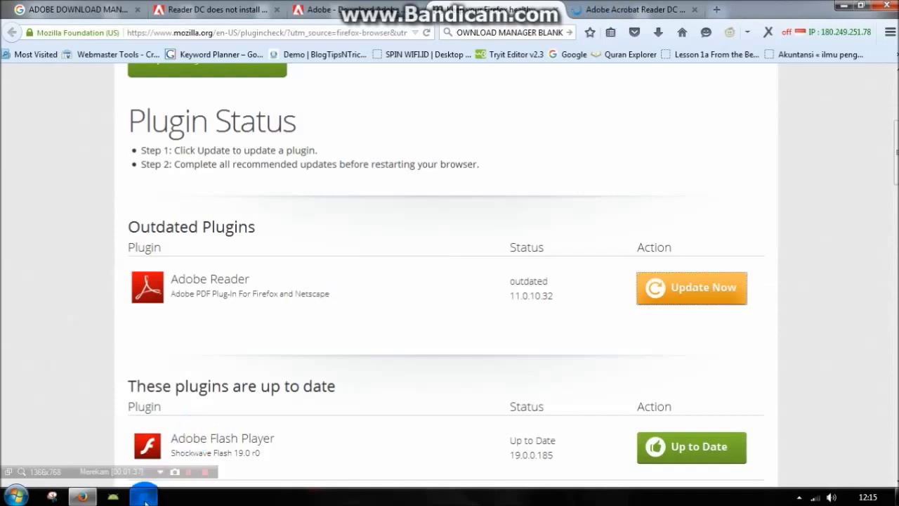
pyautogui.click(145, 497)
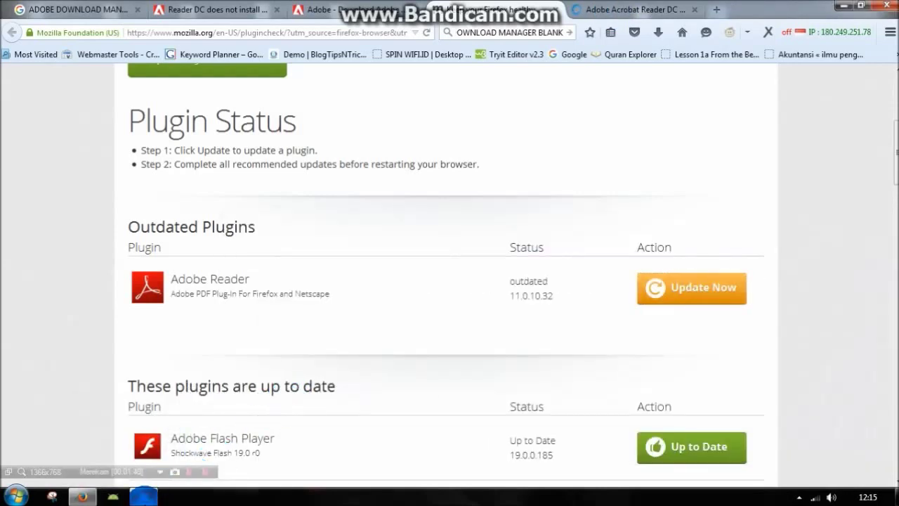
pyautogui.click(147, 498)
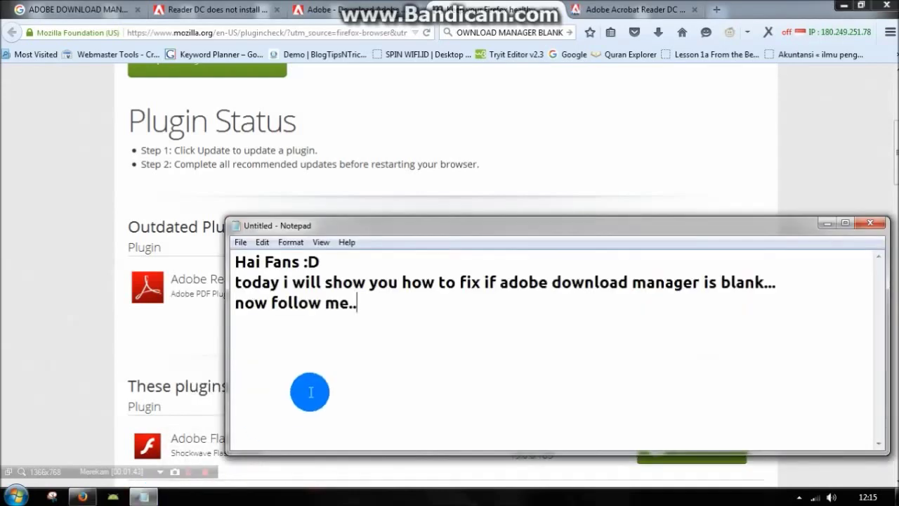
# On the Adobe Acrobat Reader DC page, decline the McAfee Security Scan Plus offer and request the installer download.
pyautogui.click(616, 10)
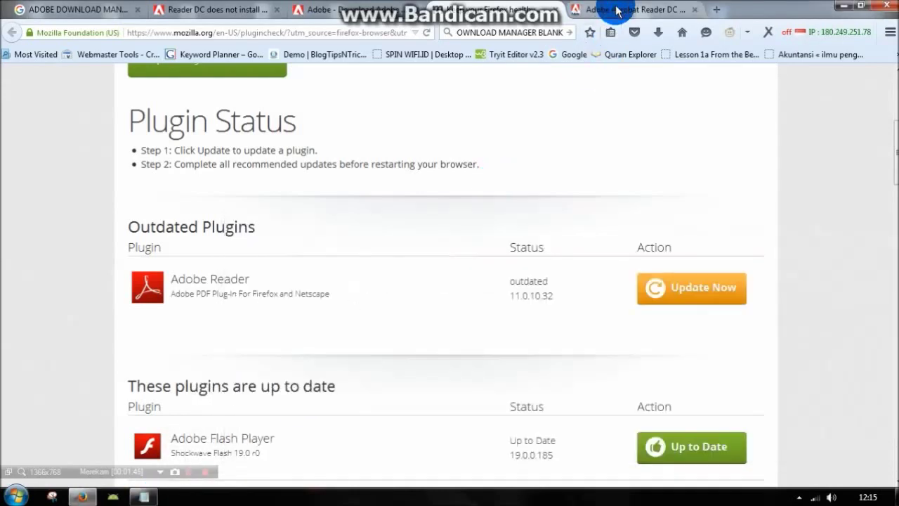
pyautogui.click(398, 172)
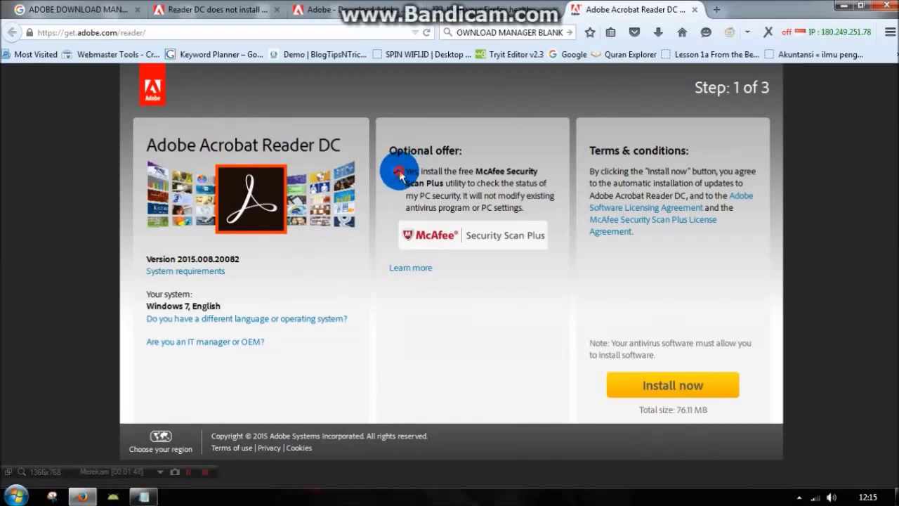
pyautogui.click(658, 384)
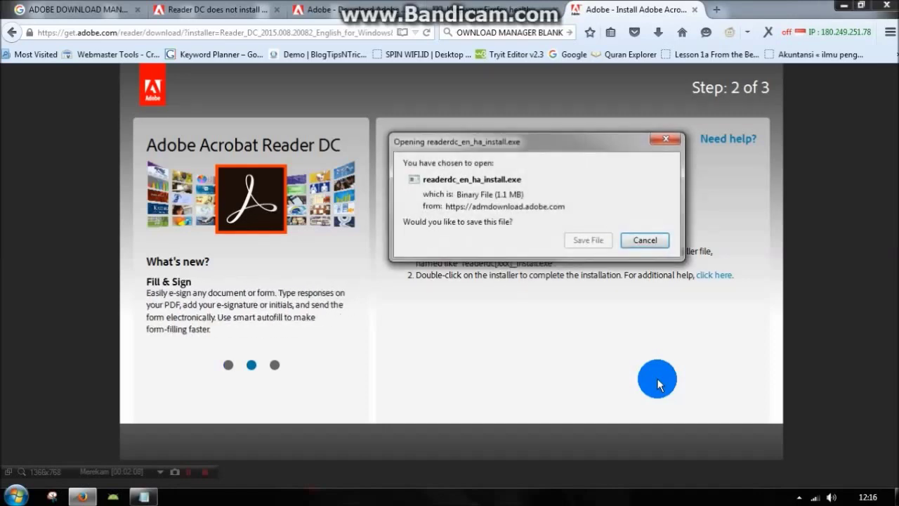
# Save readerdc_en_ha_install.exe and close the Adobe download page and the Google search results for the blank download manager.
pyautogui.click(598, 238)
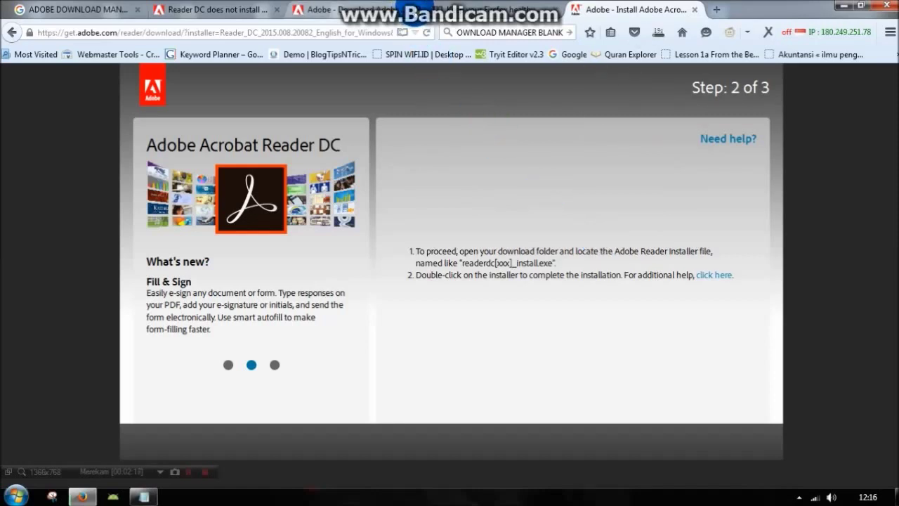
pyautogui.click(417, 9)
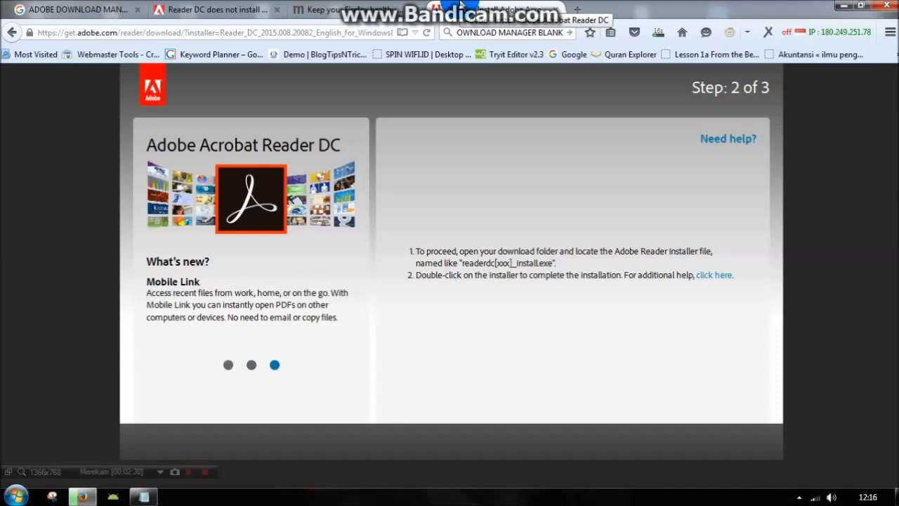
pyautogui.click(138, 9)
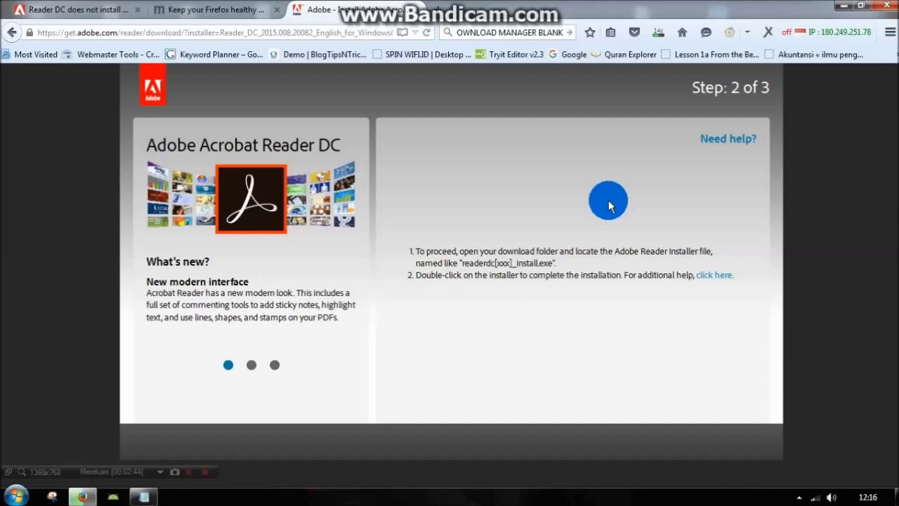
# Add the line "download slowly couse my internet very poor signal :P" to the notes in Notepad.
pyautogui.click(149, 496)
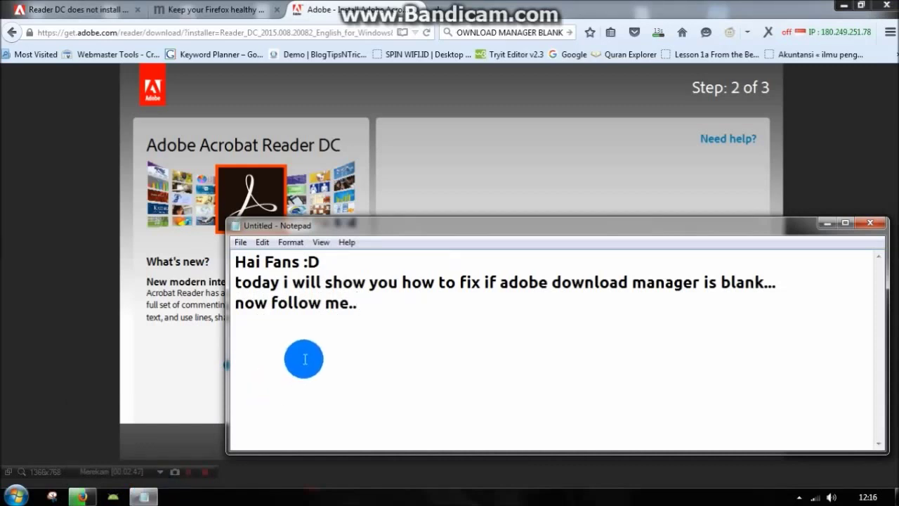
pyautogui.click(305, 359)
pyautogui.write('download')
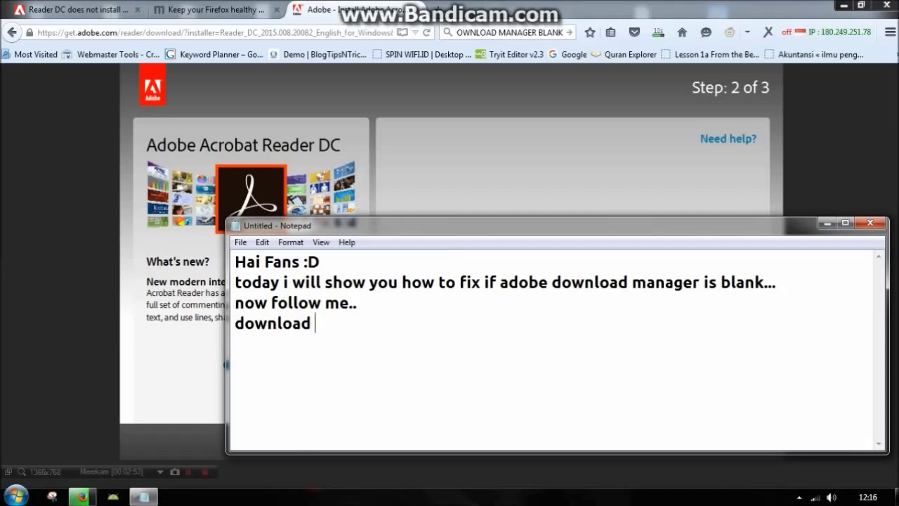
pyautogui.write('c')
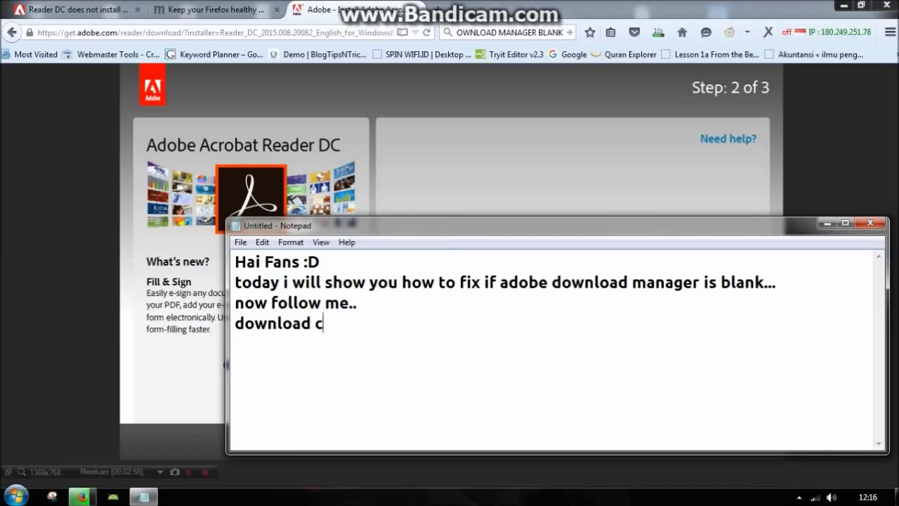
pyautogui.press('BackSpace')
pyautogui.write('slow')
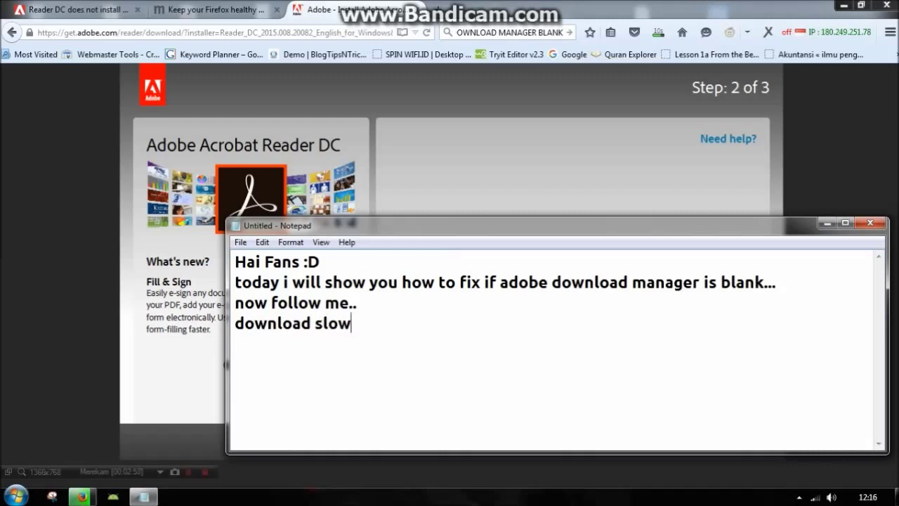
pyautogui.write('ly cous')
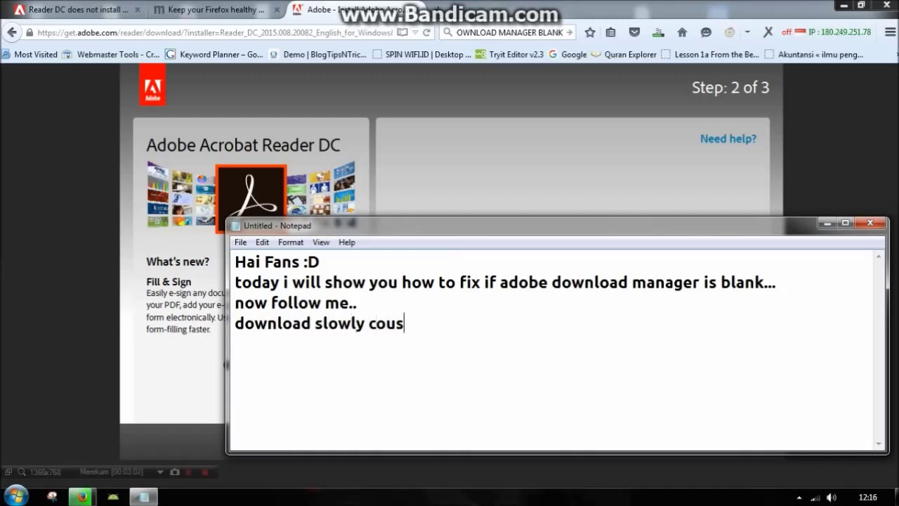
pyautogui.write('e my internet')
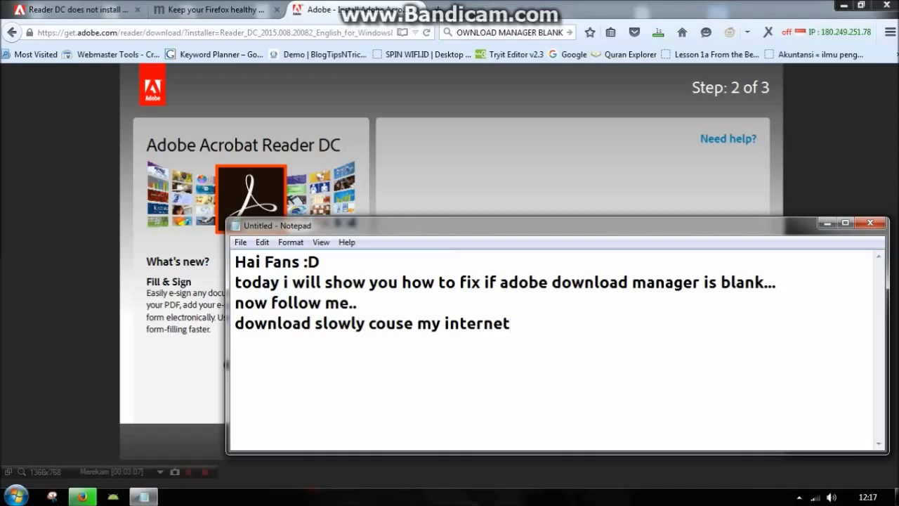
pyautogui.write('very poor signal :')
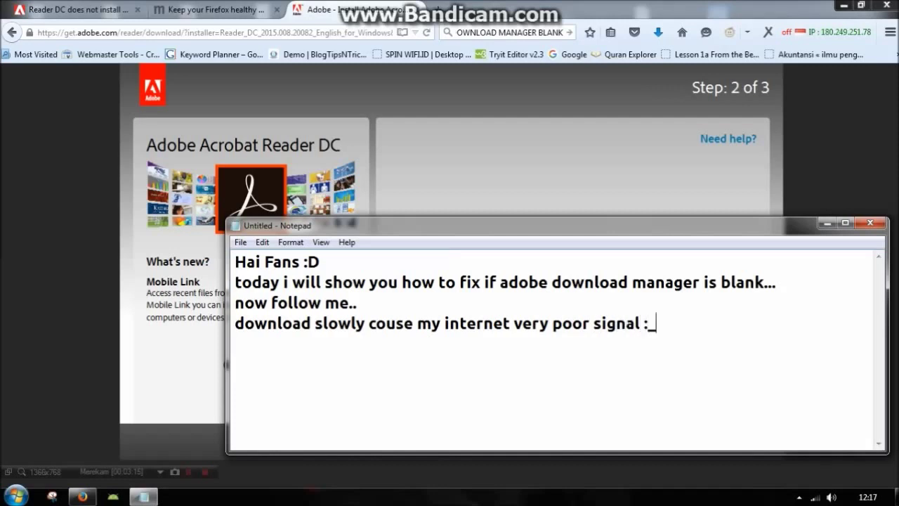
pyautogui.write('P')
# Minimize the notes and run the downloaded readerdc_en_ha_install.exe from Firefox's downloads, allowing it through the security warning.
pyautogui.click(825, 223)
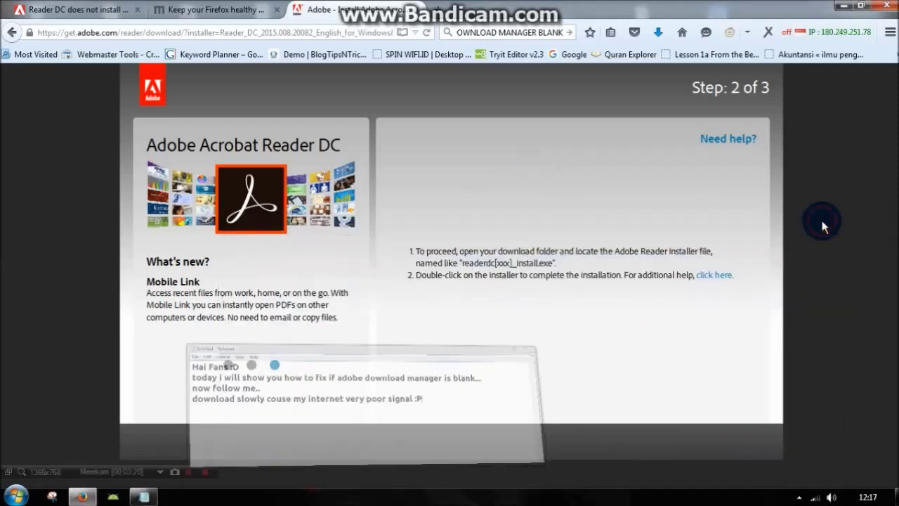
pyautogui.click(658, 35)
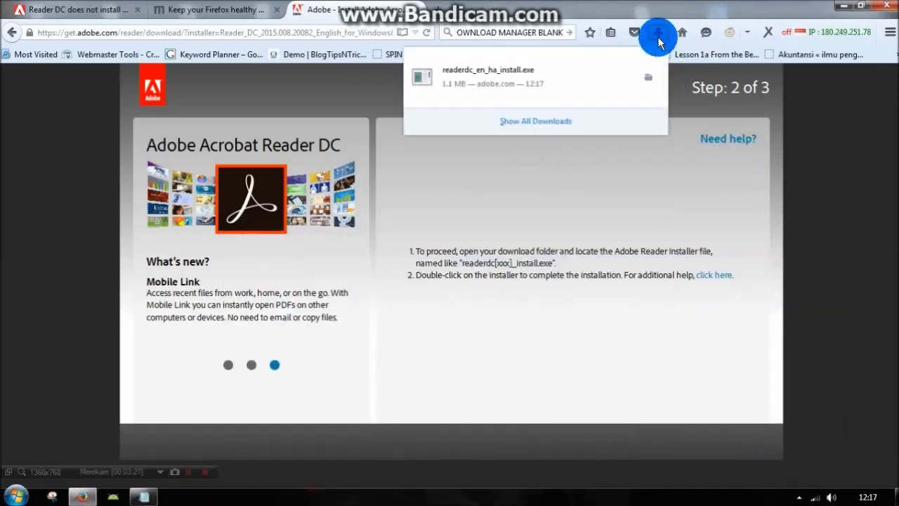
pyautogui.click(570, 92)
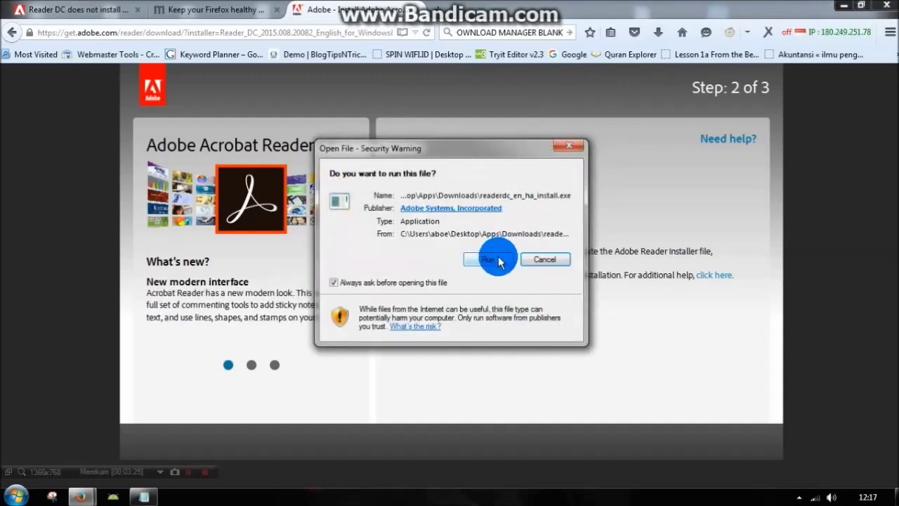
pyautogui.click(490, 259)
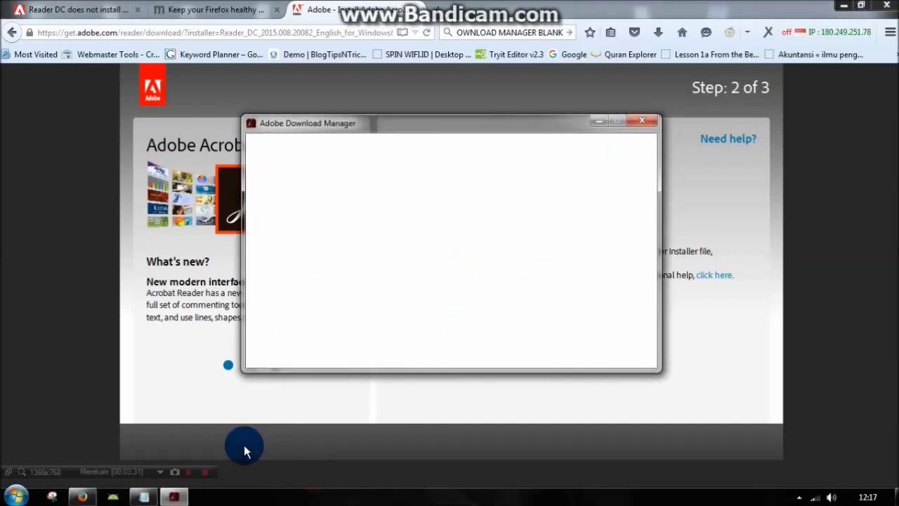
# Return to Notepad and add the line "this is blank adobe download manager.." to the notes.
pyautogui.click(144, 496)
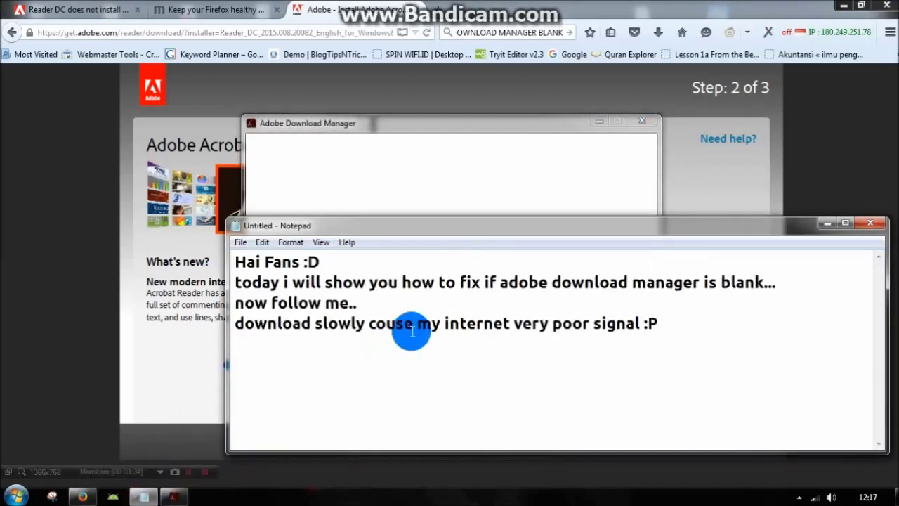
pyautogui.press('Return')
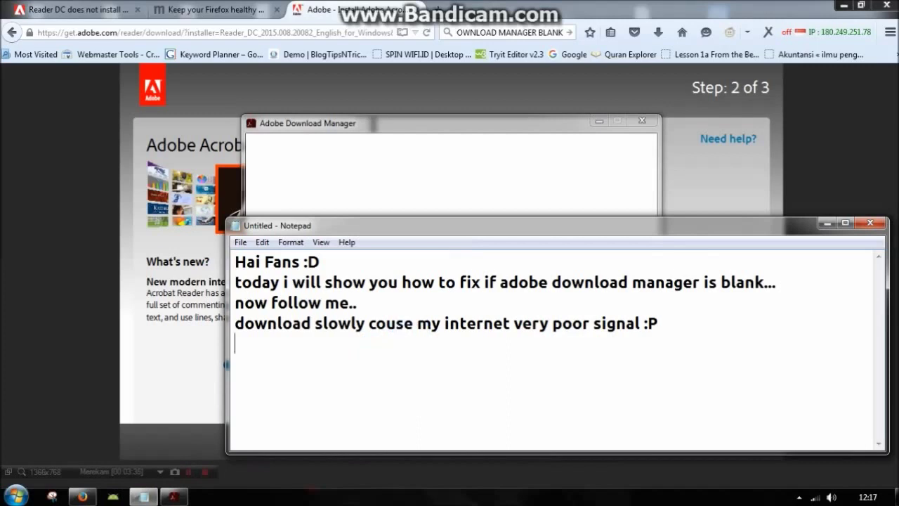
pyautogui.write('this is')
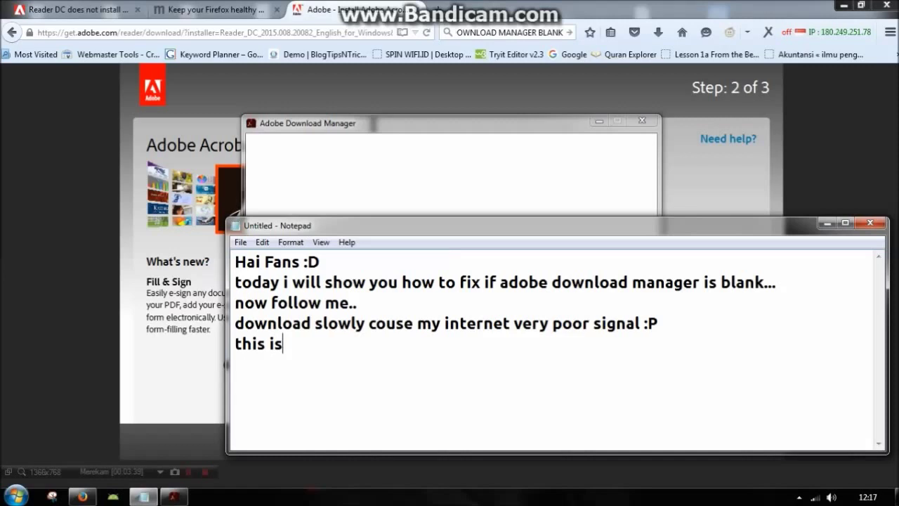
pyautogui.write(' blank')
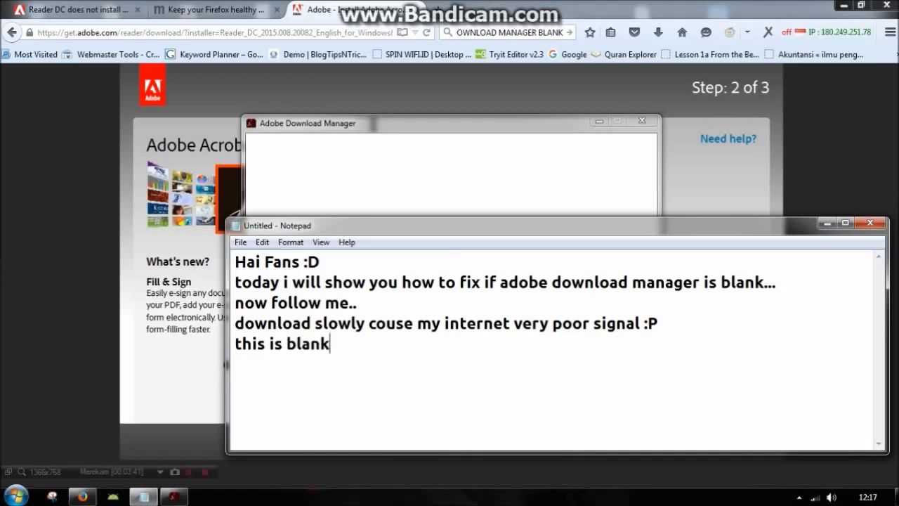
pyautogui.write(' adobe')
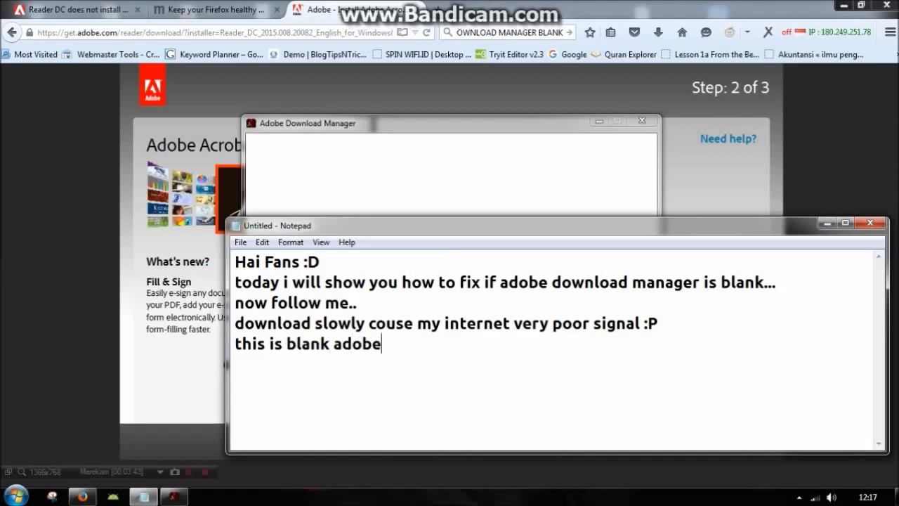
pyautogui.write(' downloa')
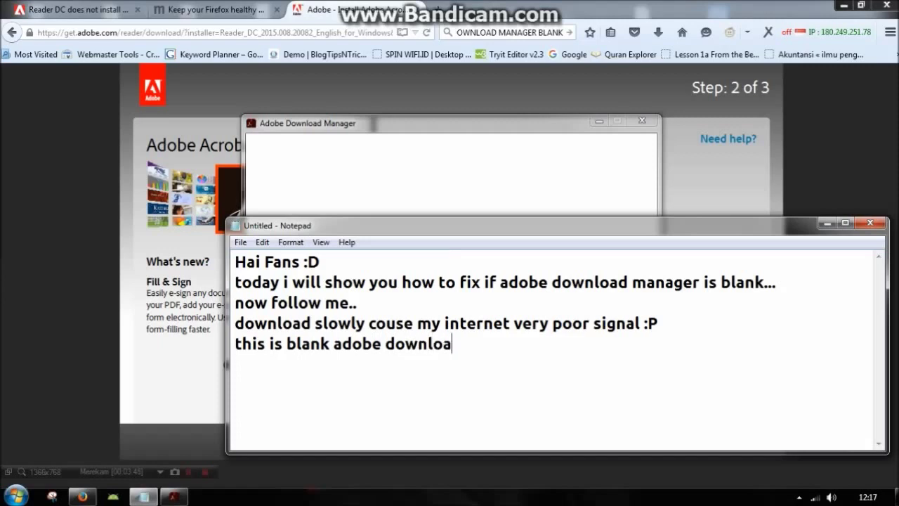
pyautogui.write('d manager..')
# Add the line "and now i will show you to install it" to the notes and close the blank Adobe Download Manager.
pyautogui.press('Return')
pyautogui.write('and')
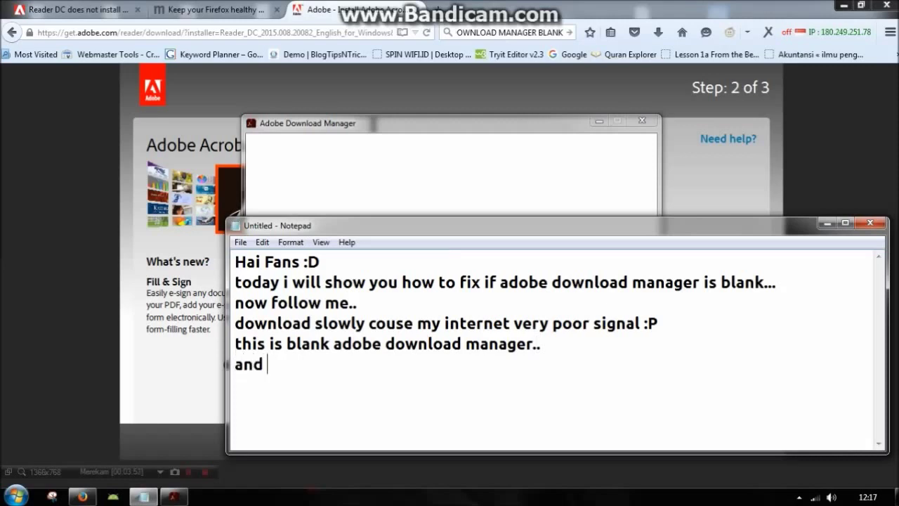
pyautogui.write(' now i will show')
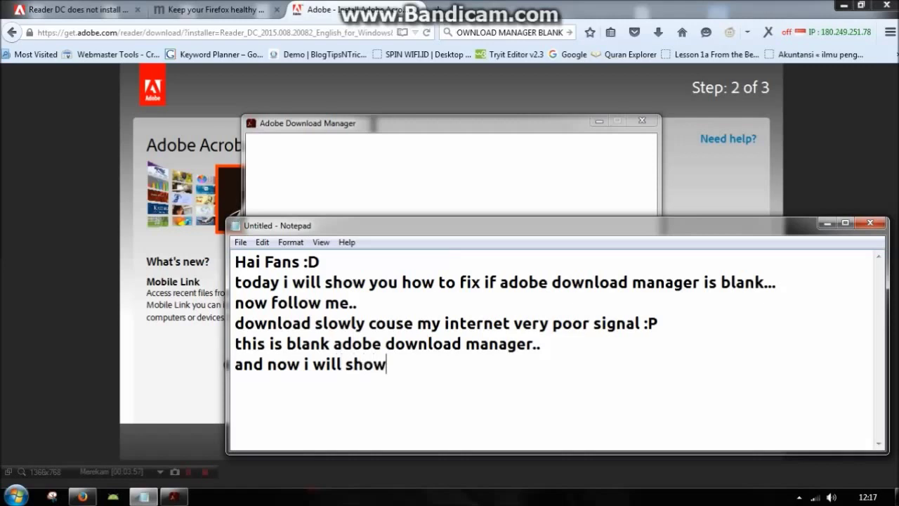
pyautogui.write(' you to install')
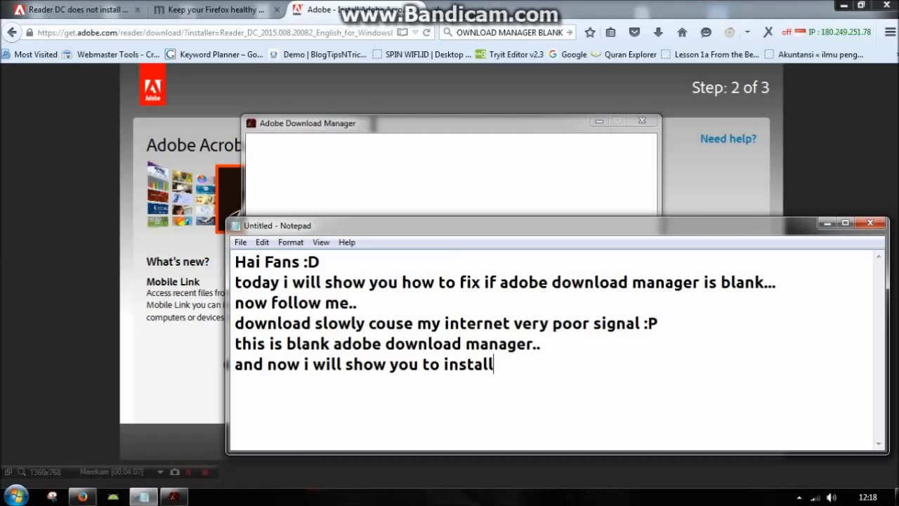
pyautogui.write(' it')
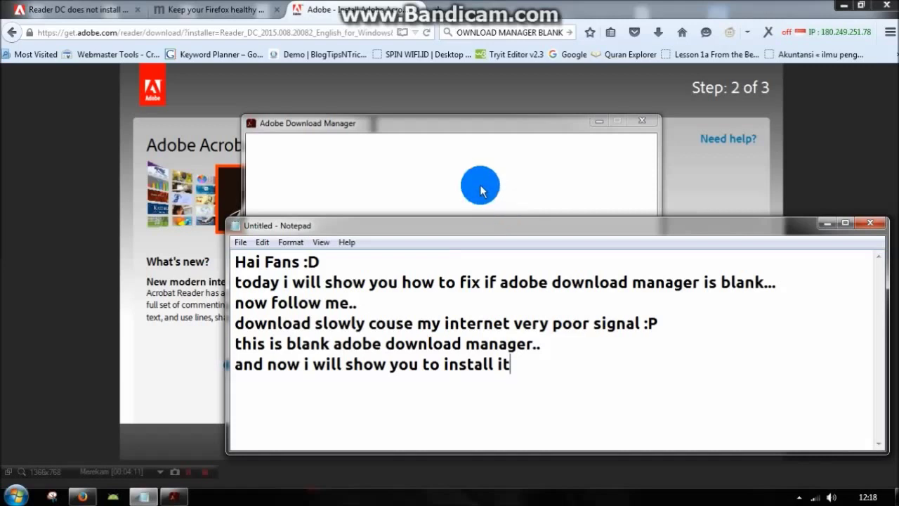
pyautogui.click(415, 177)
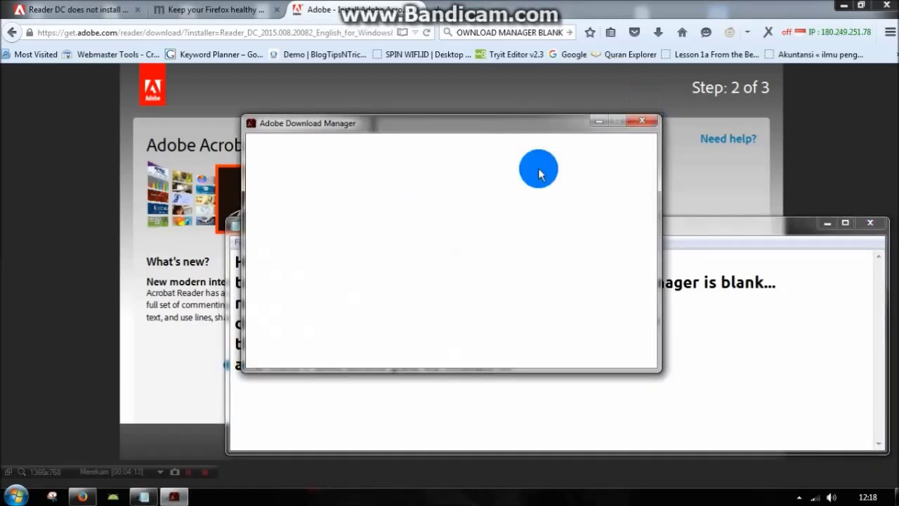
pyautogui.click(647, 123)
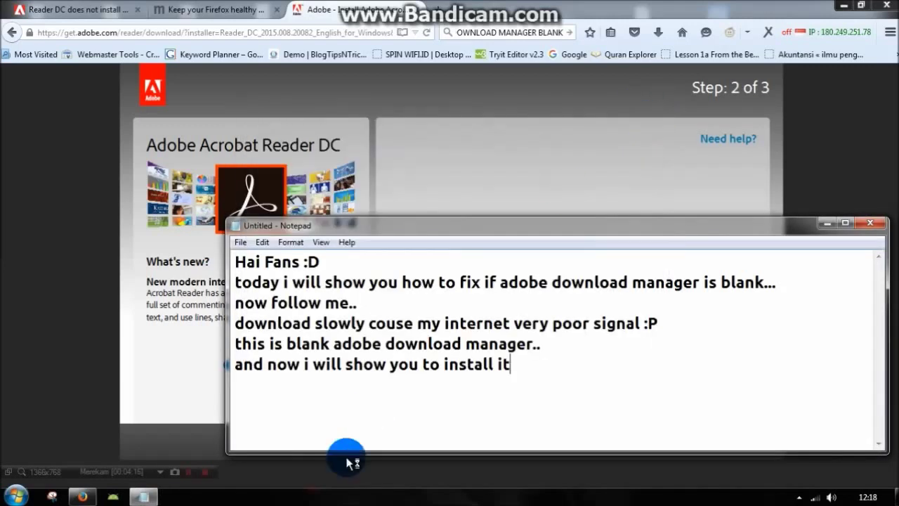
# Add the line "you must be download adobe installer offline mode" at the end of the notes.
pyautogui.press('Return')
pyautogui.write('you mus')
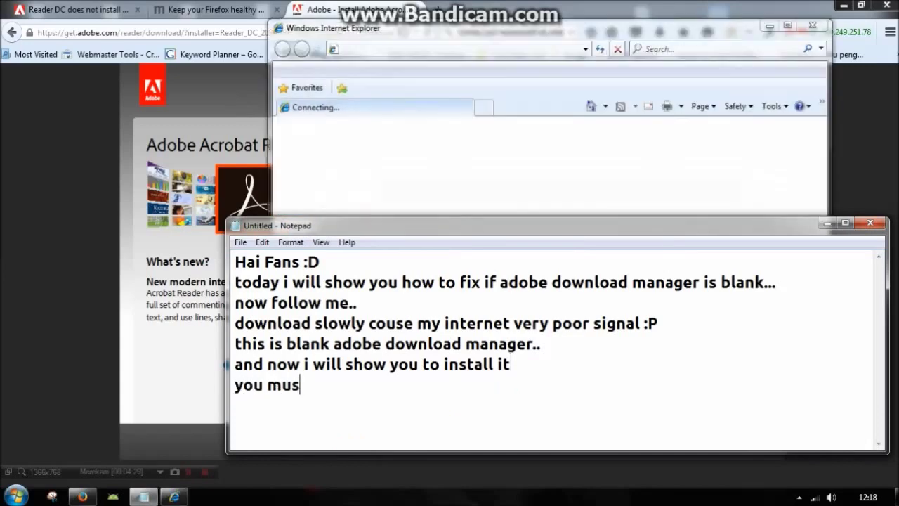
pyautogui.write('t be download')
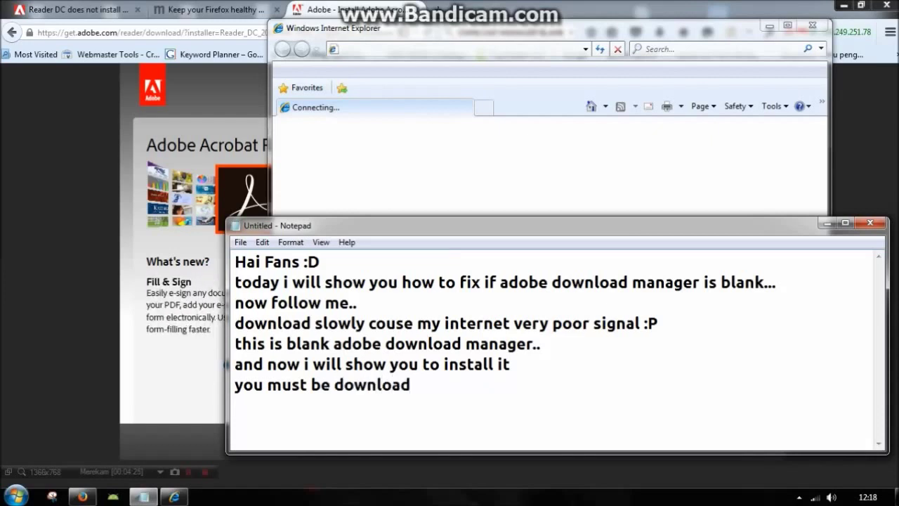
pyautogui.click(502, 406)
pyautogui.write('adobe isn')
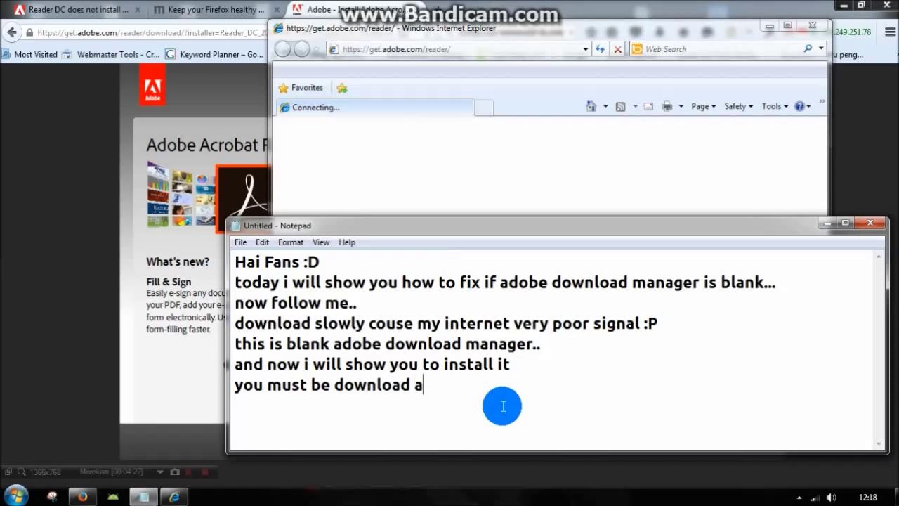
pyautogui.click(502, 403)
pyautogui.press('BackSpace')
pyautogui.press('BackSpace')
pyautogui.write('nstaller')
pyautogui.click(501, 406)
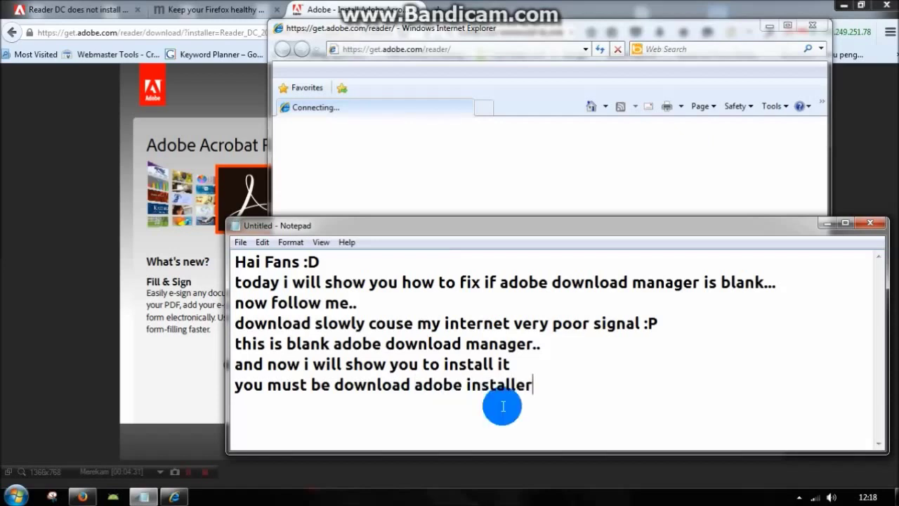
pyautogui.write('offline mode')
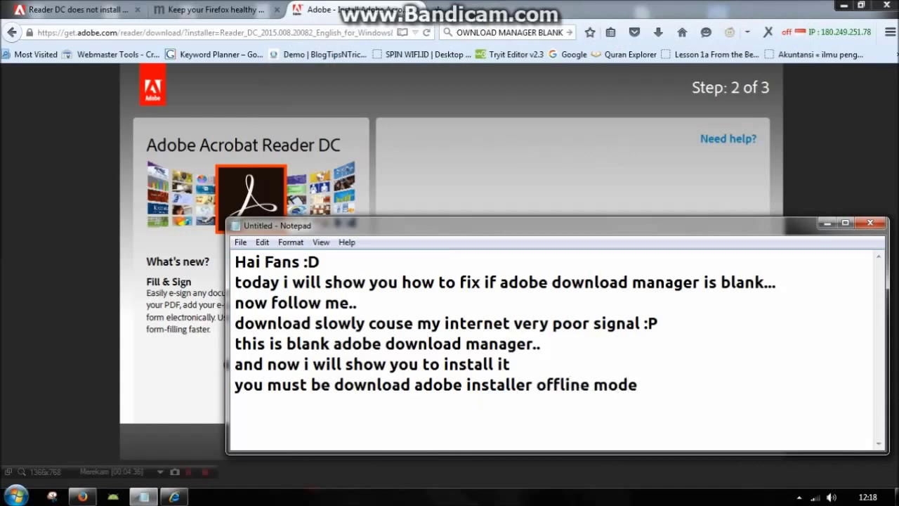
# Minimize the notes, dismiss the Internet Explorer crash dialog and open the Adobe forum thread about Reader DC not installing.
pyautogui.click(827, 223)
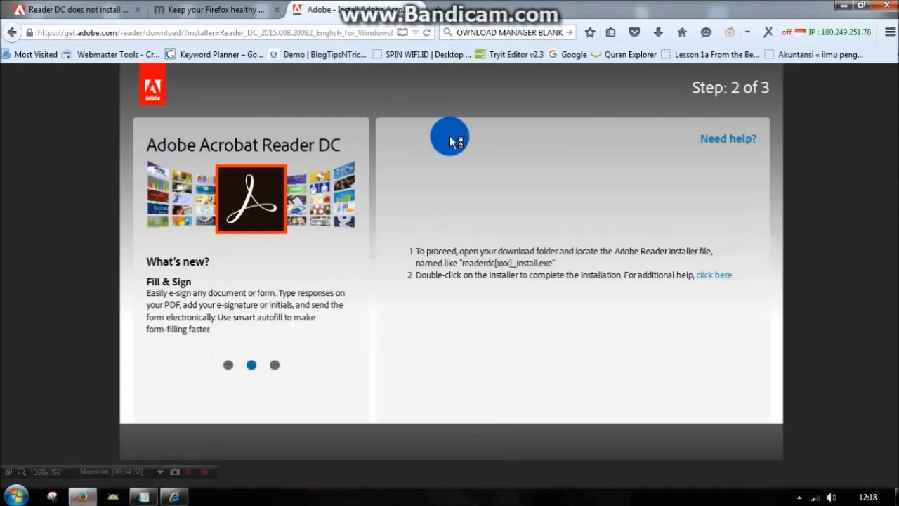
pyautogui.click(218, 10)
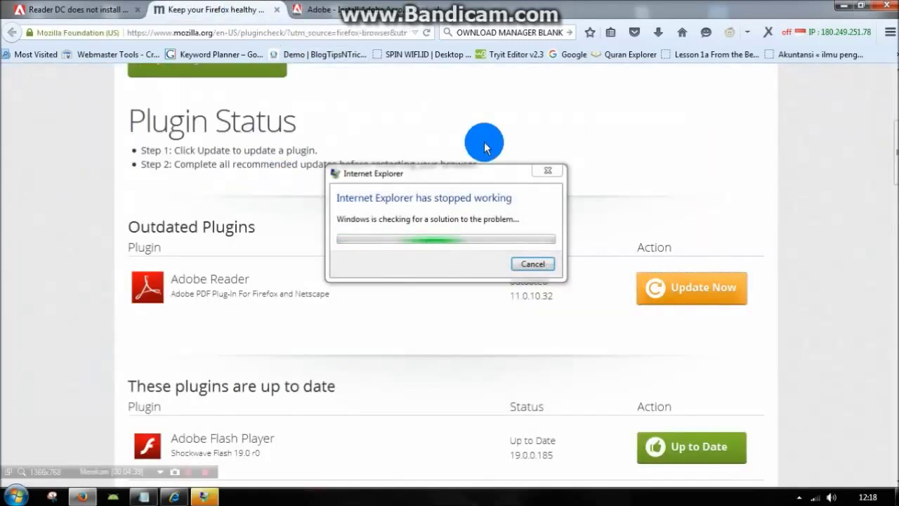
pyautogui.click(547, 171)
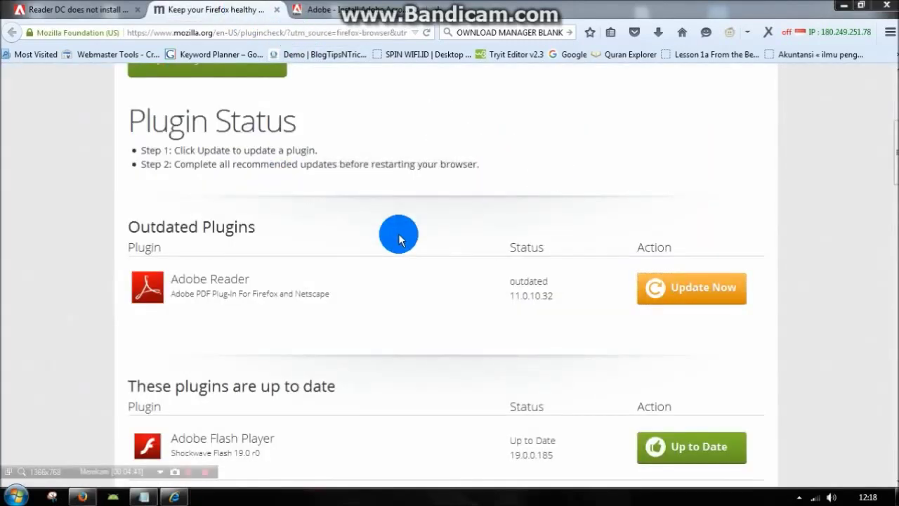
pyautogui.click(78, 10)
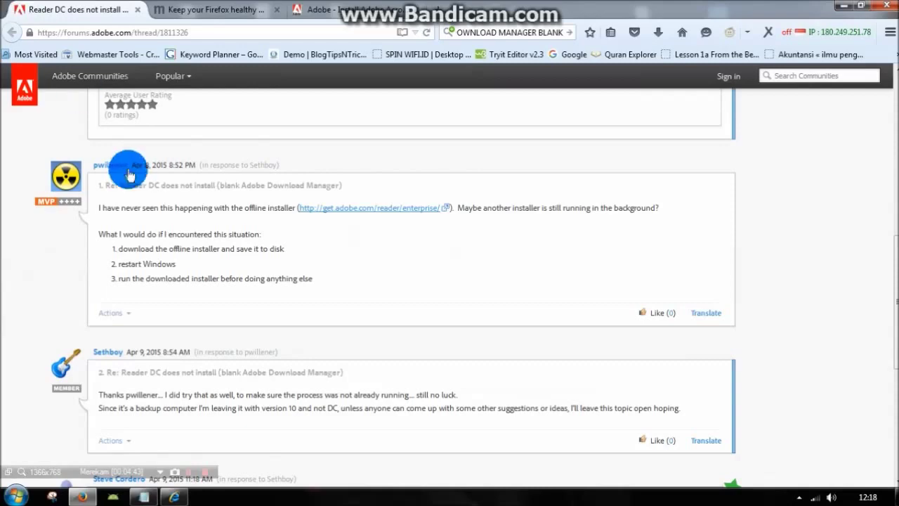
# Review the Adobe forum thread and open the offline installer link get.adobe.com/reader/enterprise/ from the first reply.
pyautogui.scroll(3, 892, 211)
pyautogui.moveTo(893, 210); pyautogui.dragTo(890, 156)
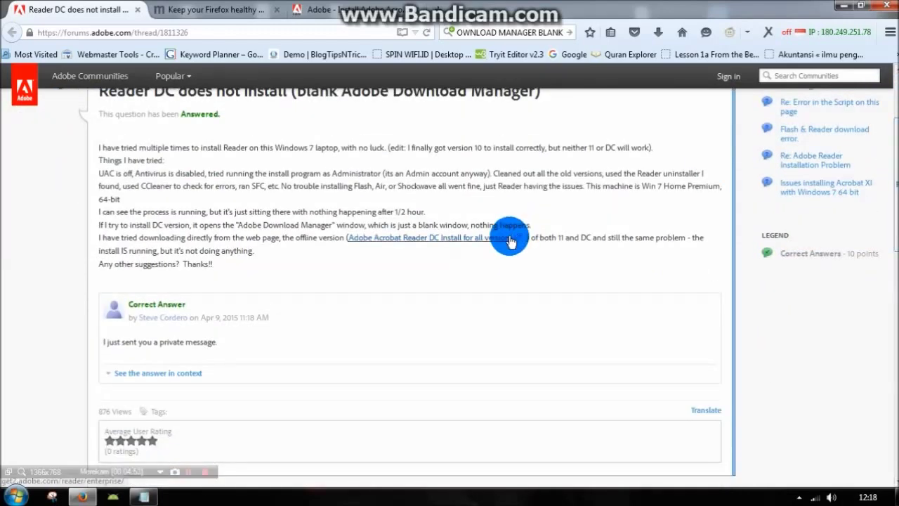
pyautogui.scroll(-1, 511, 241)
pyautogui.scroll(-2, 510, 241)
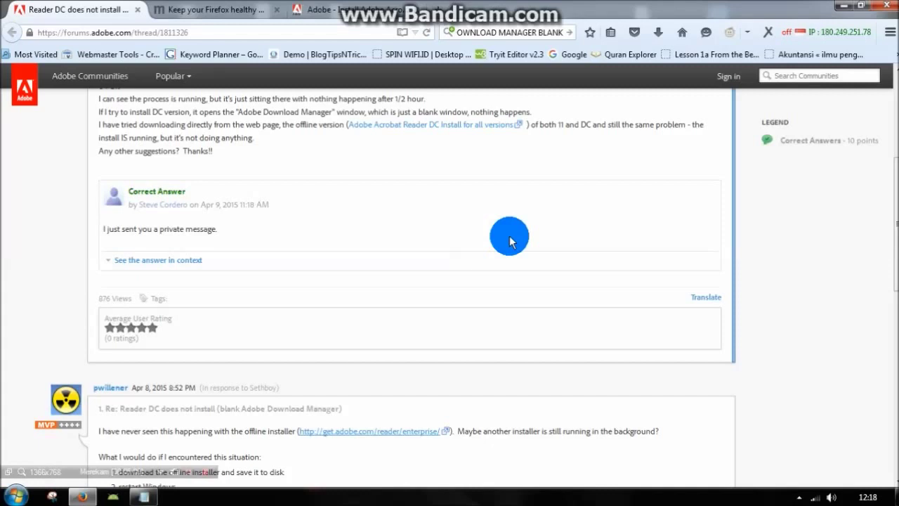
pyautogui.scroll(-3, 510, 241)
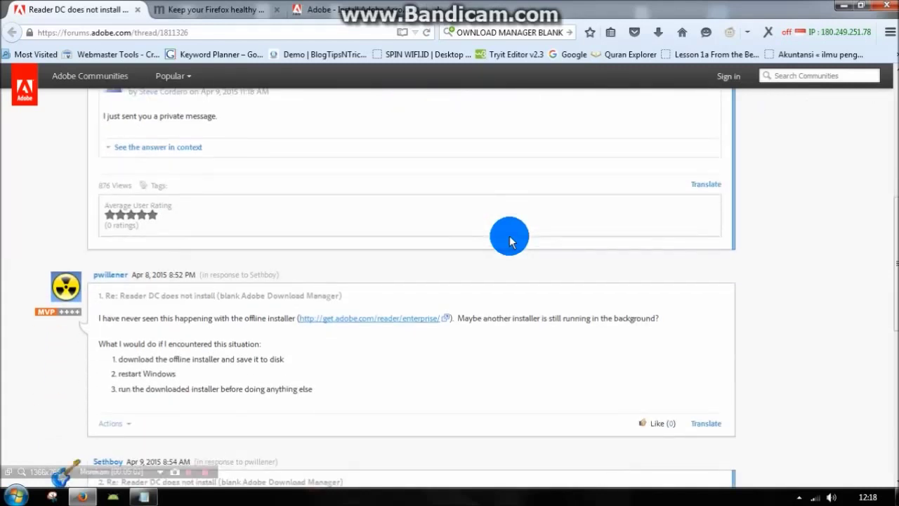
pyautogui.scroll(-1, 511, 241)
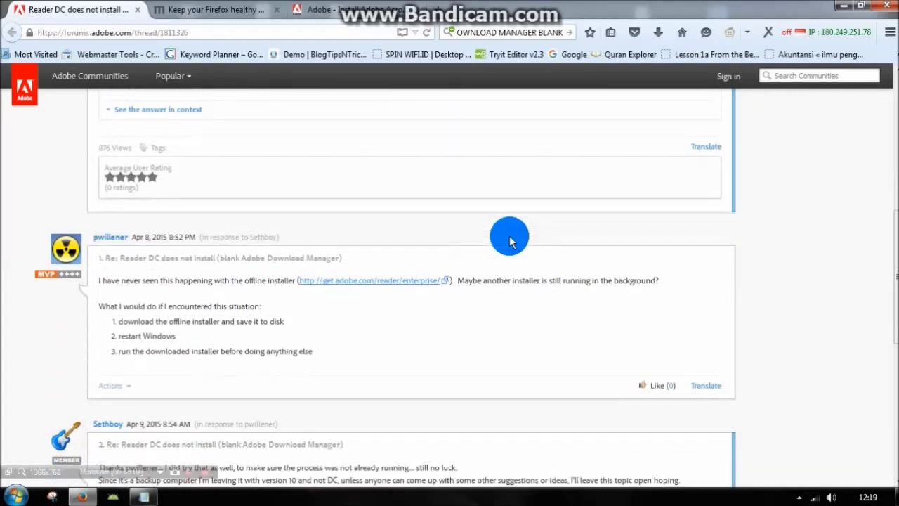
pyautogui.click(424, 281)
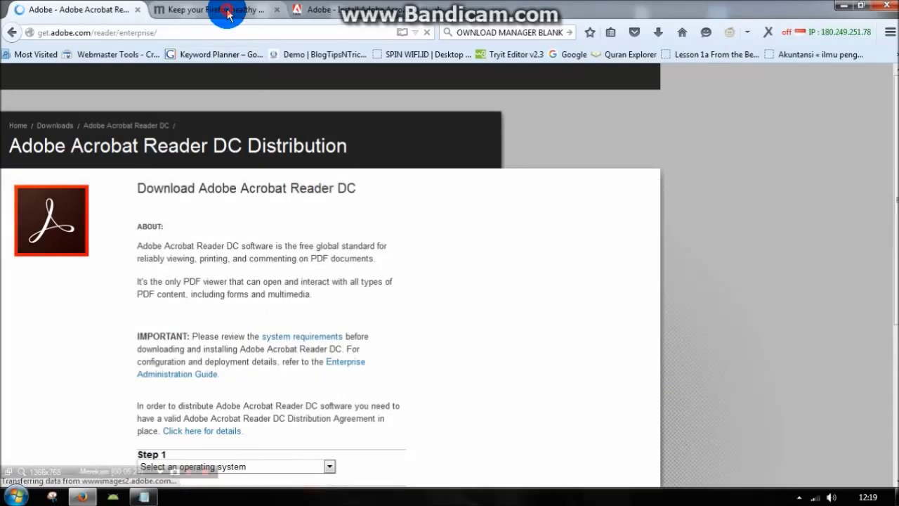
# Choose Windows 7 as the operating system and English as the language for the Acrobat Reader DC distribution download.
pyautogui.click(226, 11)
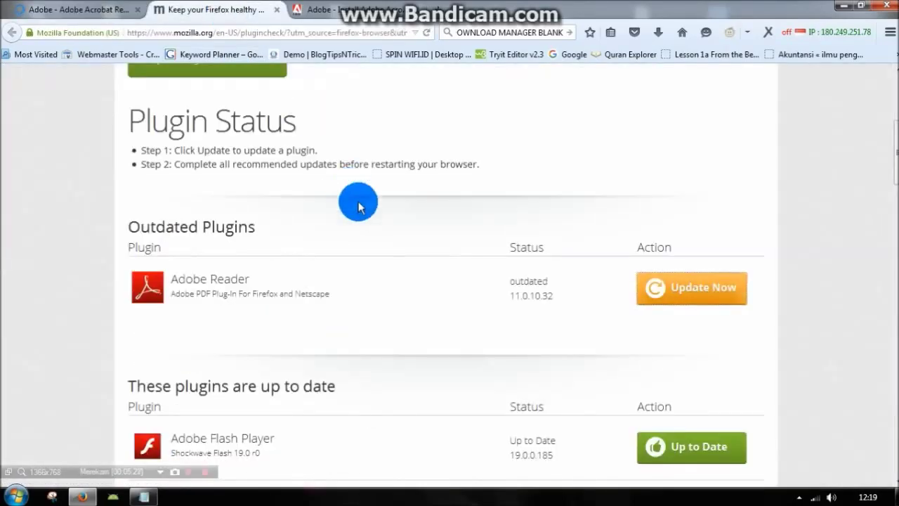
pyautogui.click(42, 10)
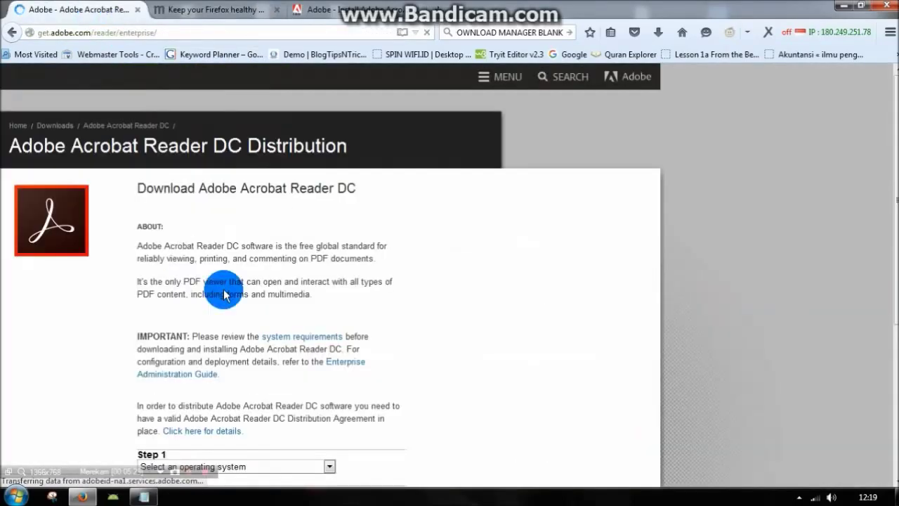
pyautogui.scroll(-4, 226, 295)
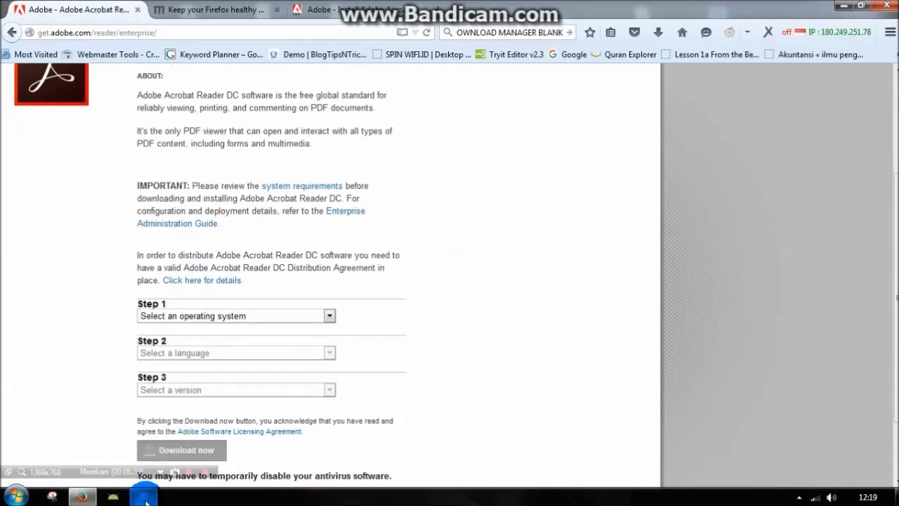
pyautogui.moveTo(145, 500)
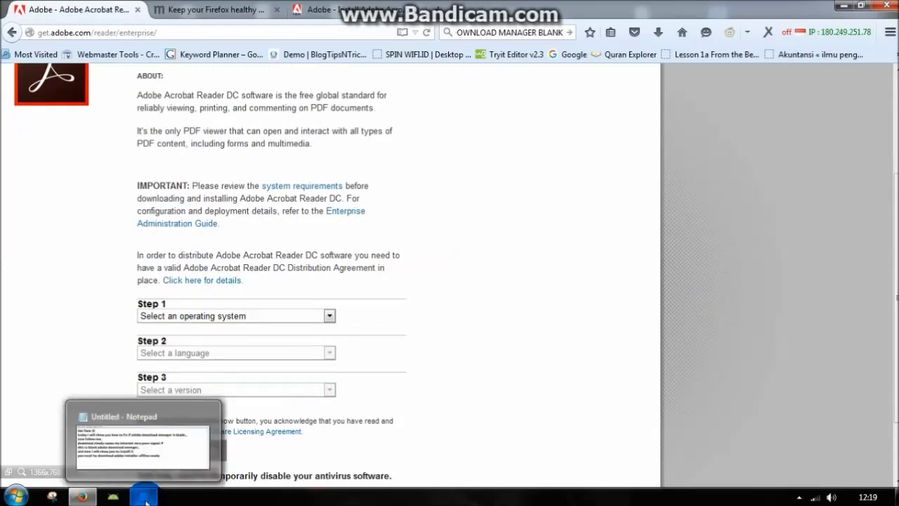
pyautogui.click(333, 321)
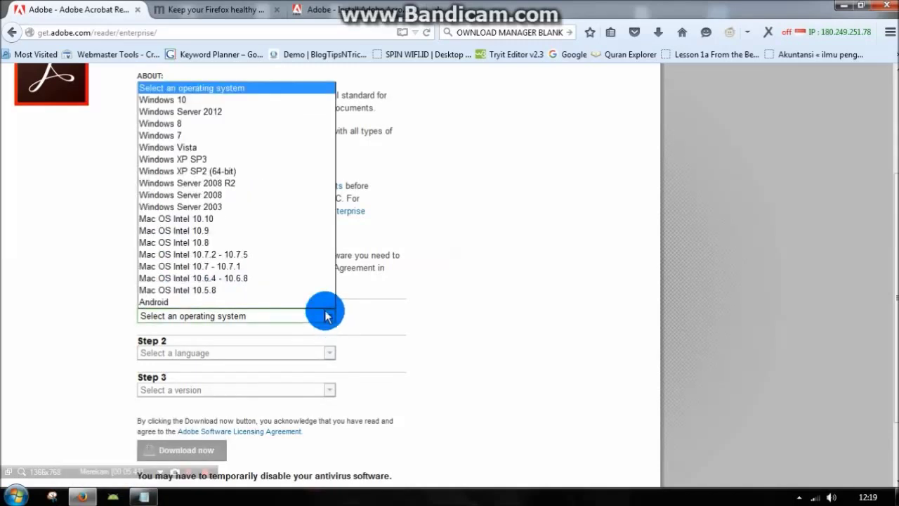
pyautogui.click(257, 135)
pyautogui.click(329, 354)
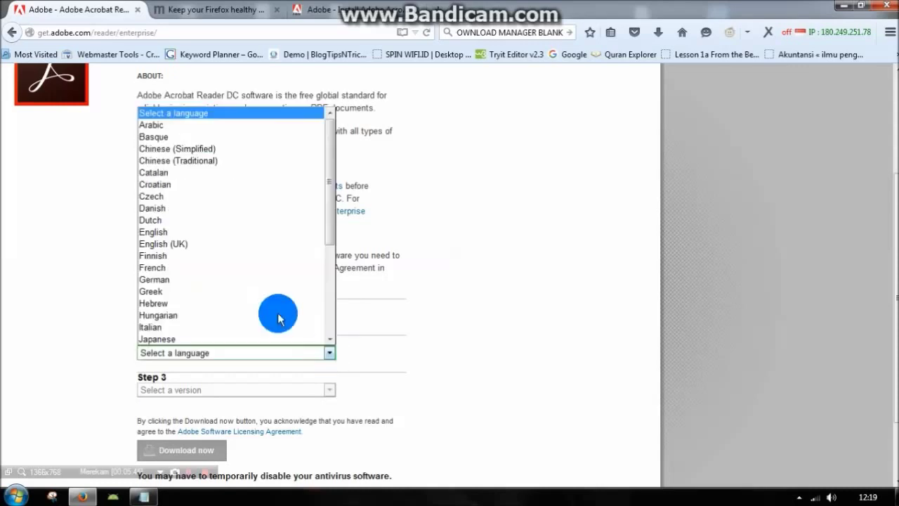
pyautogui.click(249, 232)
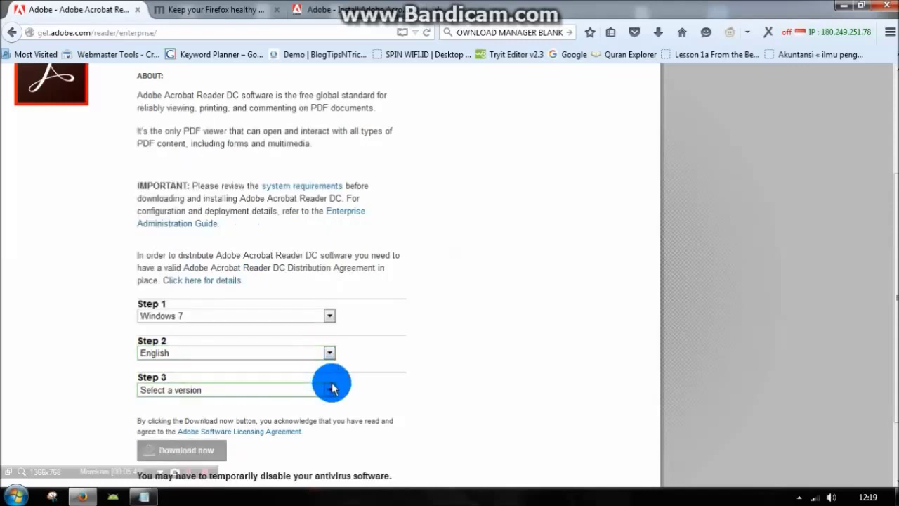
# Select the version Reader DC 2015.008.20082 English for Windows and request its download.
pyautogui.click(331, 389)
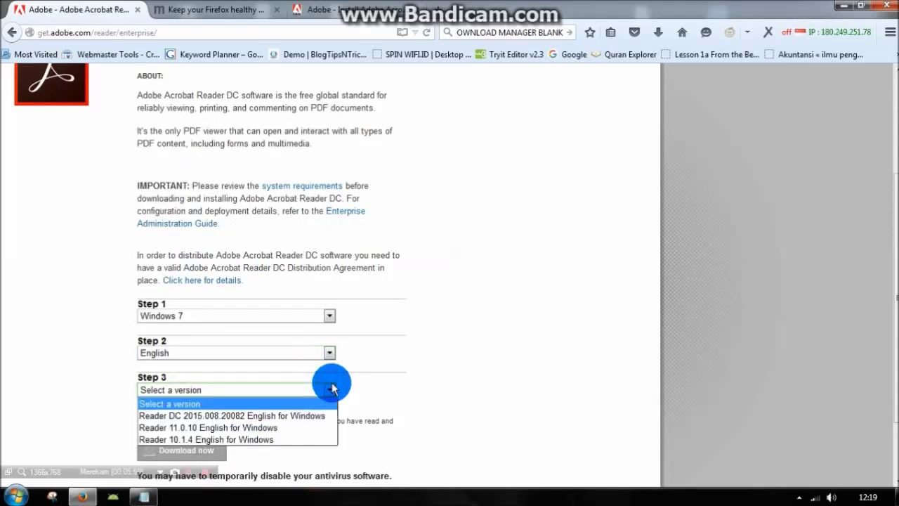
pyautogui.click(312, 417)
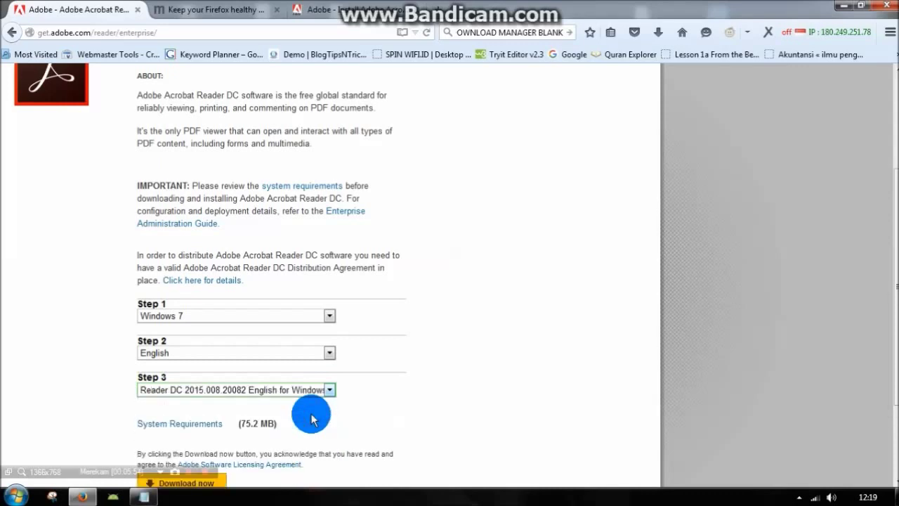
pyautogui.scroll(-2, 450, 281)
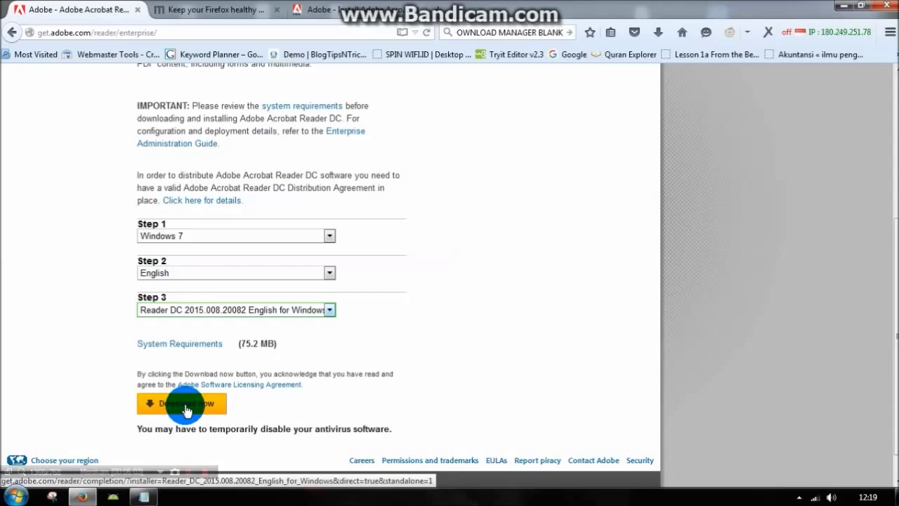
pyautogui.click(186, 406)
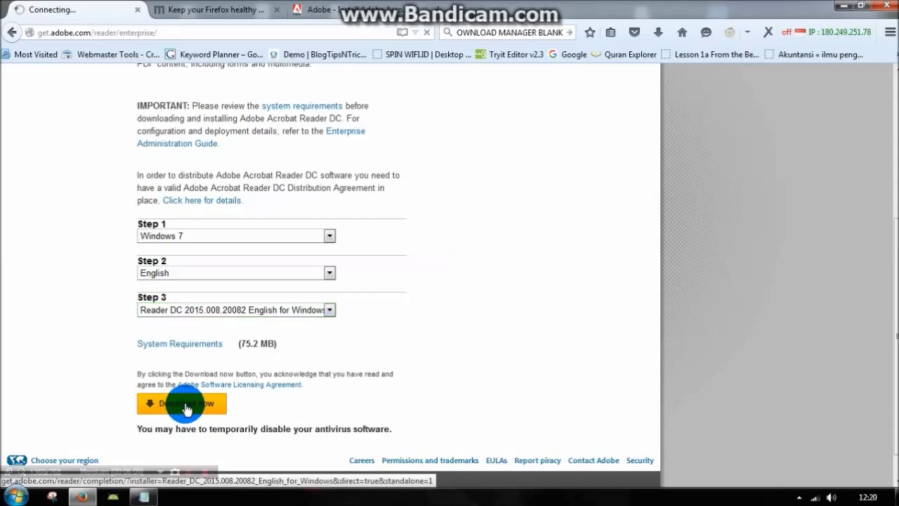
# Add the line "just wait and download" at the end of the Notepad notes.
pyautogui.click(144, 499)
pyautogui.press('Return')
pyautogui.write('just wait')
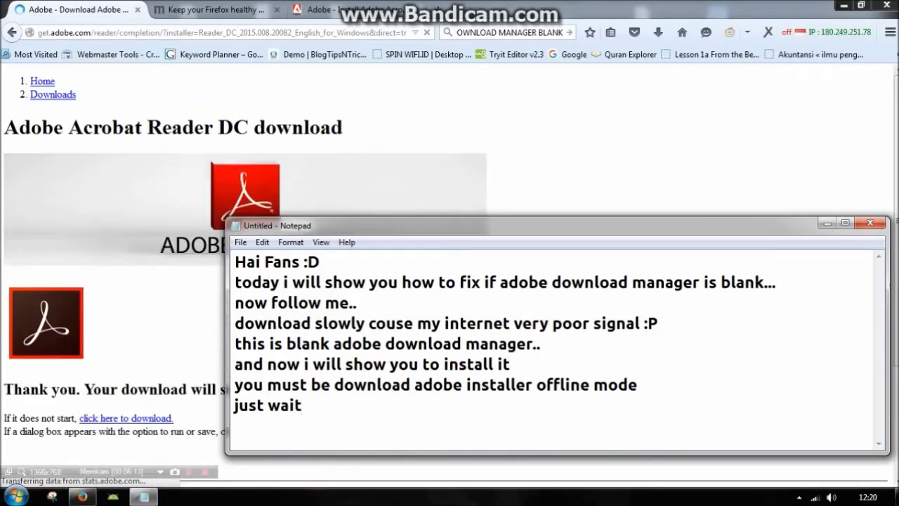
pyautogui.write(' and download')
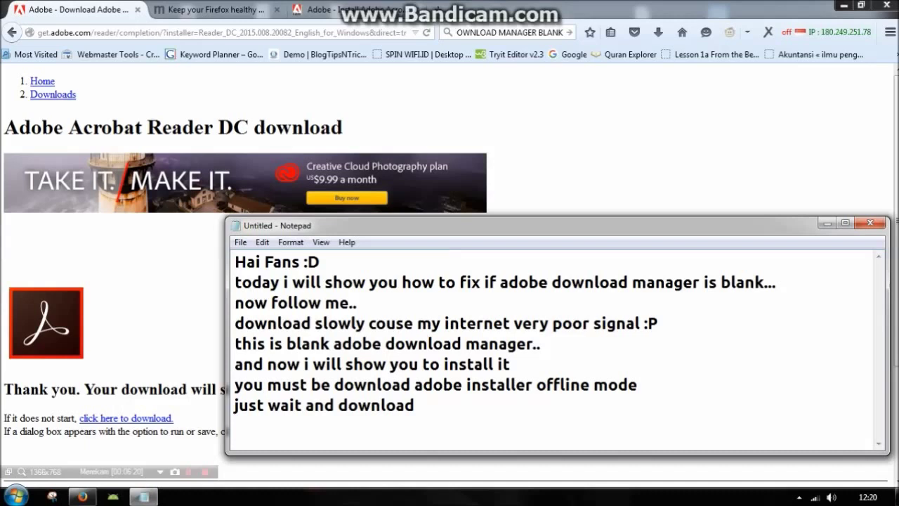
pyautogui.write(' fro')
pyautogui.press('BackSpace')
pyautogui.press('BackSpace')
pyautogui.press('BackSpace')
# Request the installer manually from the Adobe completion page and append "..." to the last line of the notes.
pyautogui.click(146, 418)
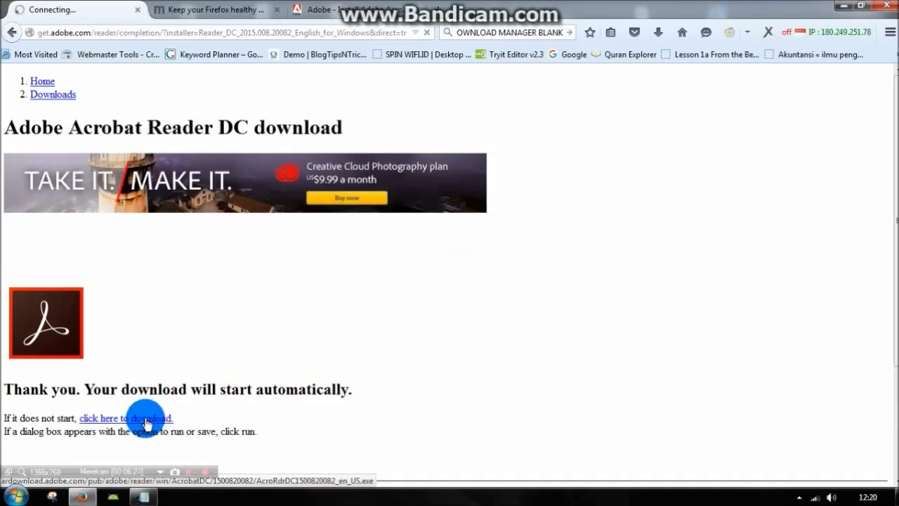
pyautogui.click(144, 495)
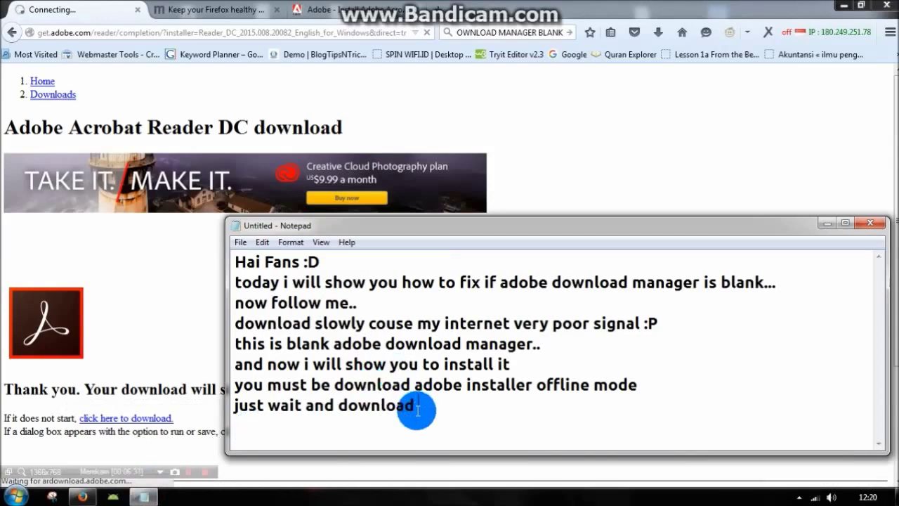
pyautogui.write('...')
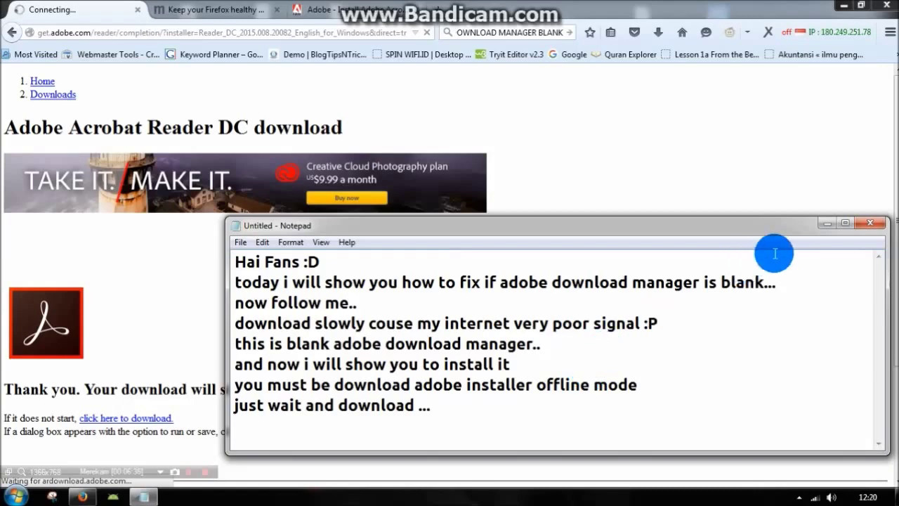
pyautogui.click(826, 223)
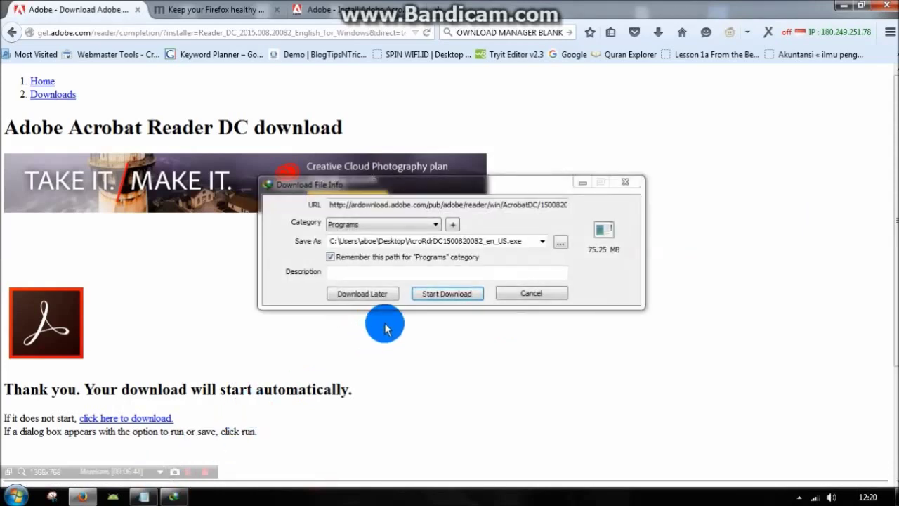
pyautogui.click(444, 294)
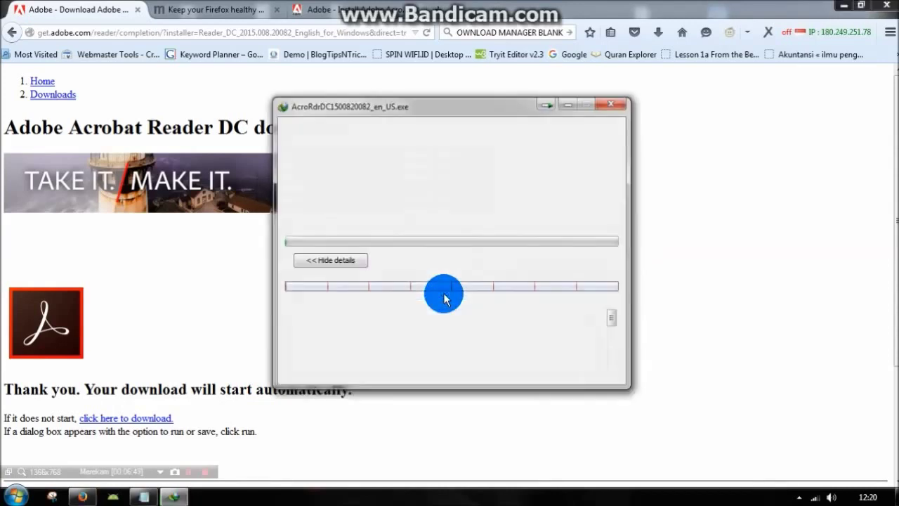
pyautogui.click(187, 497)
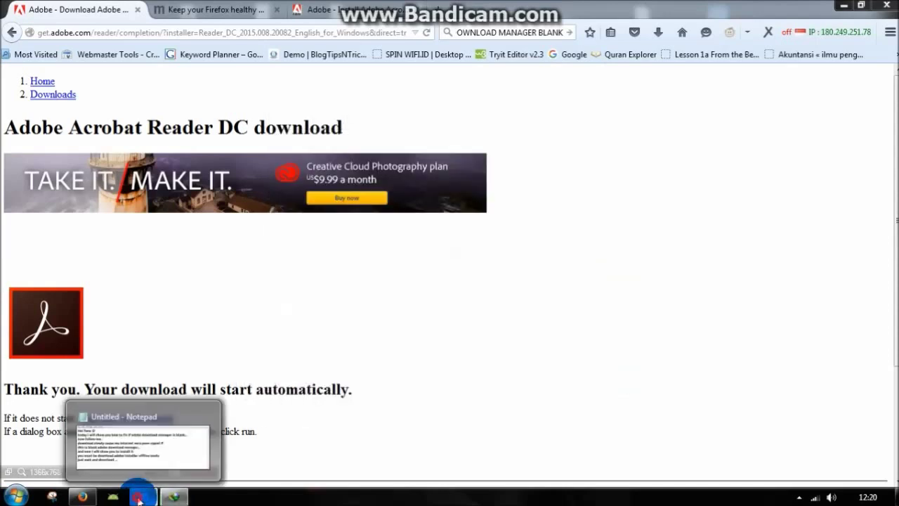
# Return to the Notepad notes and append ":D" to the last line.
pyautogui.click(200, 459)
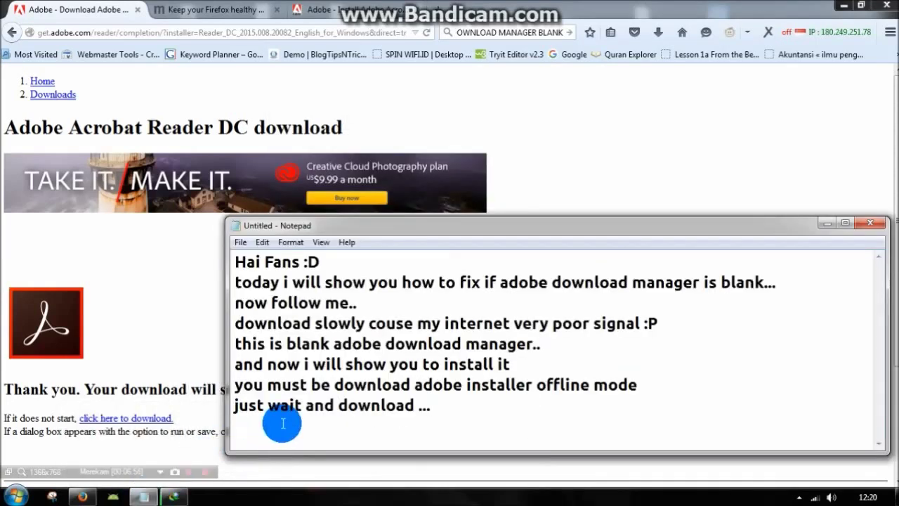
pyautogui.write(':D')
pyautogui.click(150, 464)
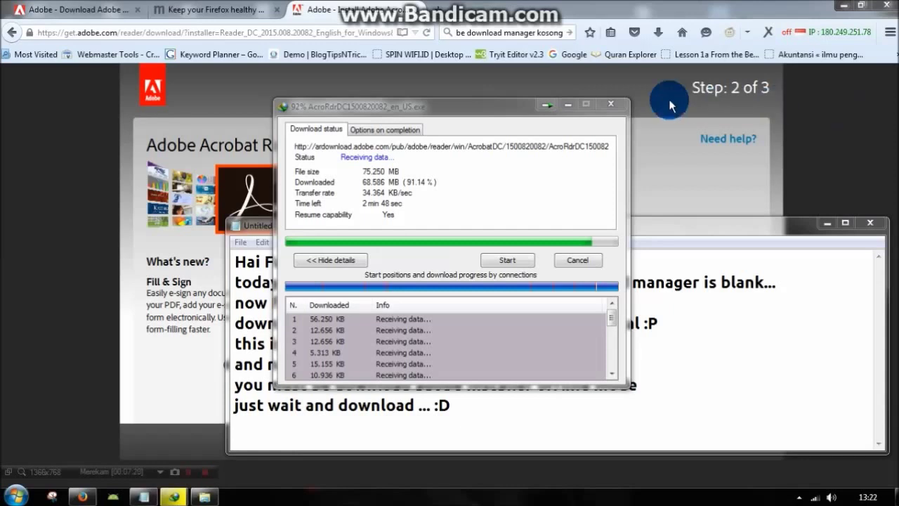
# Check the installer's download progress and bring the notes back to the front.
pyautogui.click(487, 107)
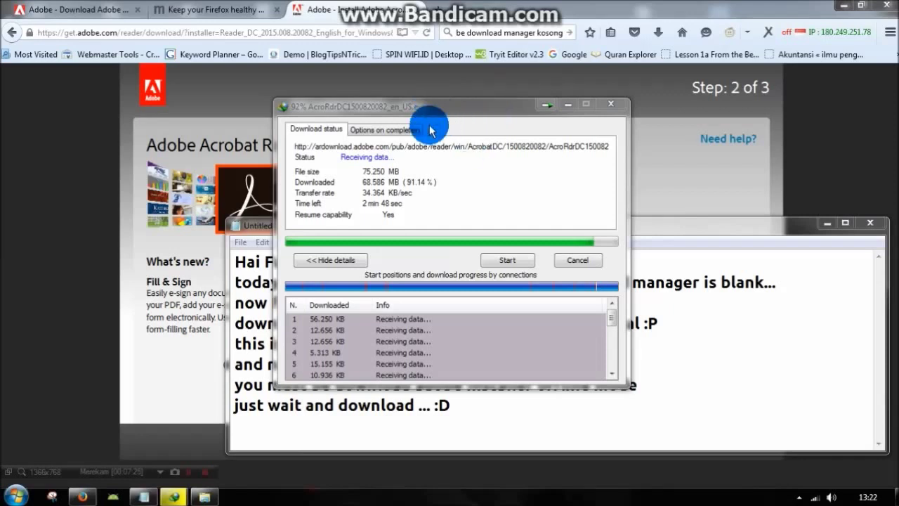
pyautogui.click(654, 226)
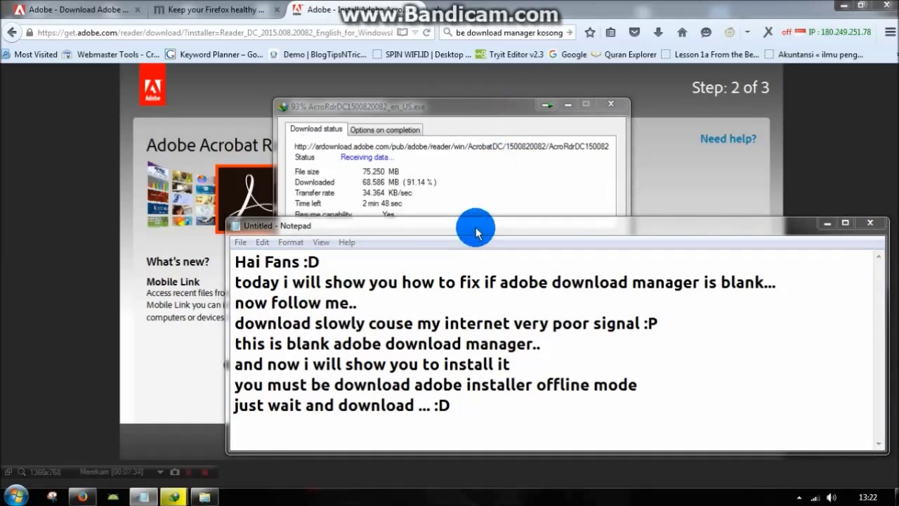
pyautogui.click(505, 407)
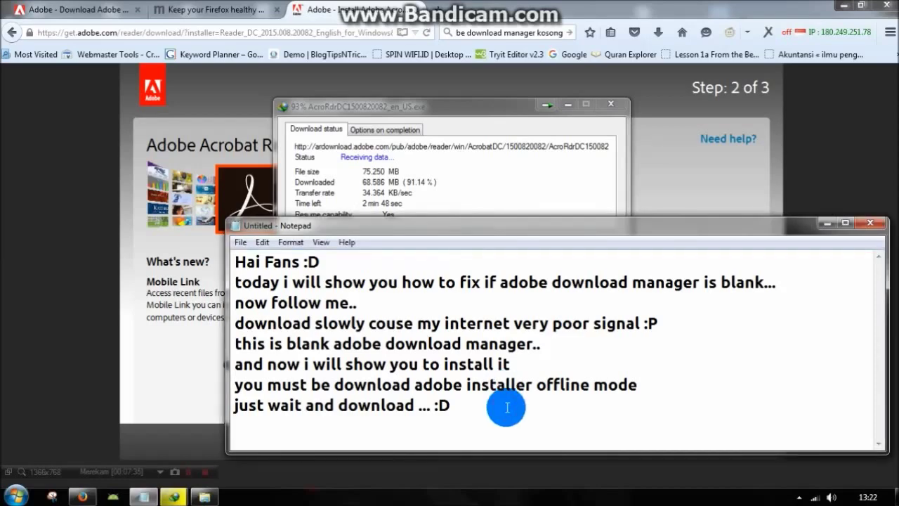
# Minimize the notes and Firefox and close the Adobe_ADMLogs folder window to reach the desktop.
pyautogui.click(829, 223)
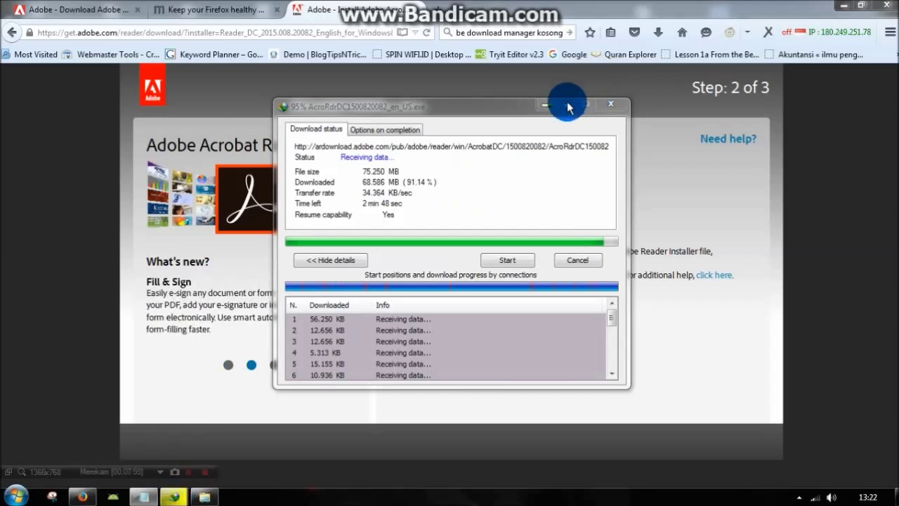
pyautogui.click(534, 9)
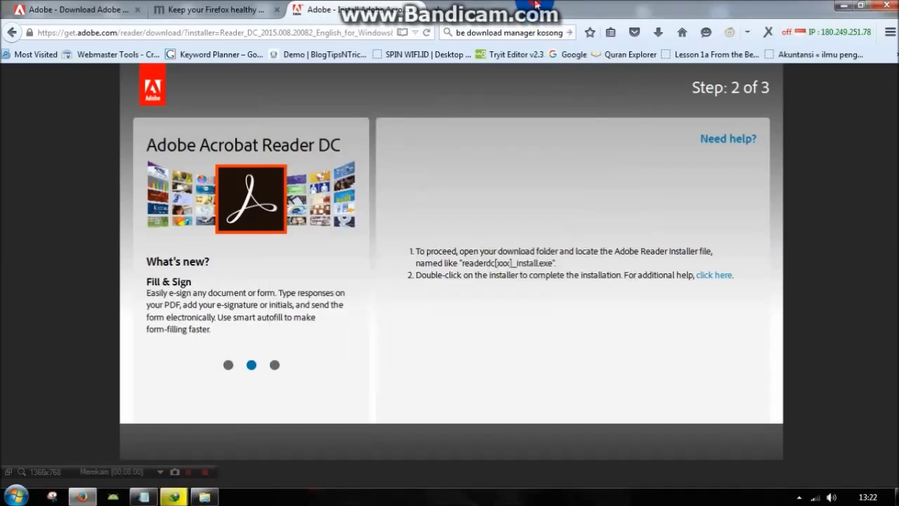
pyautogui.click(846, 7)
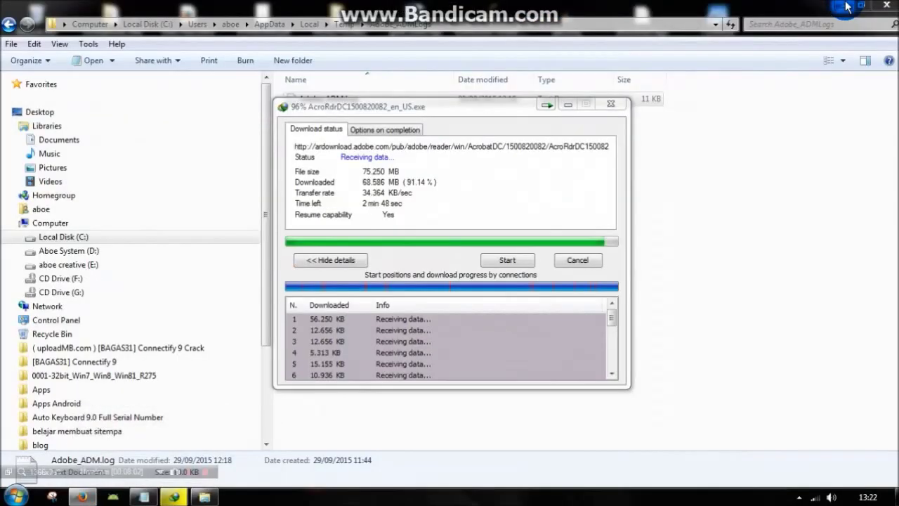
pyautogui.click(881, 6)
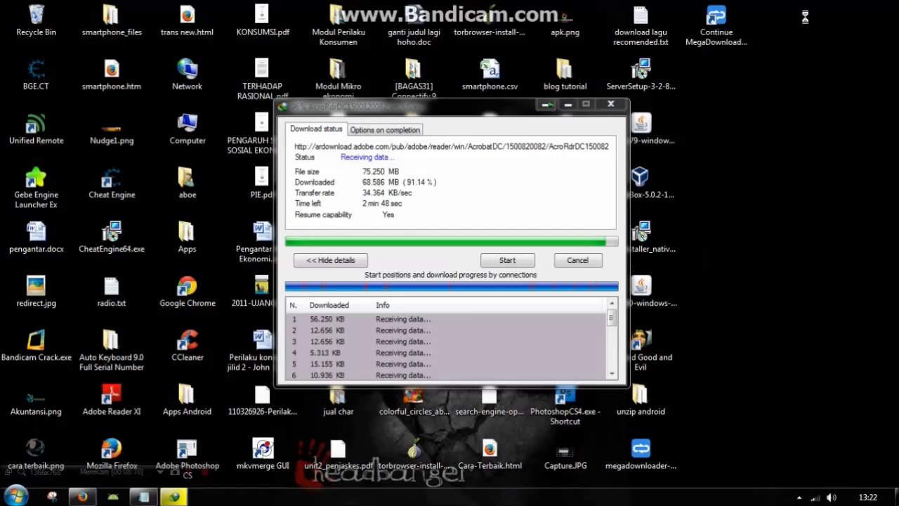
# Hide all the icons on the Windows desktop.
pyautogui.rightClick(805, 17)
pyautogui.moveTo(803, 26)
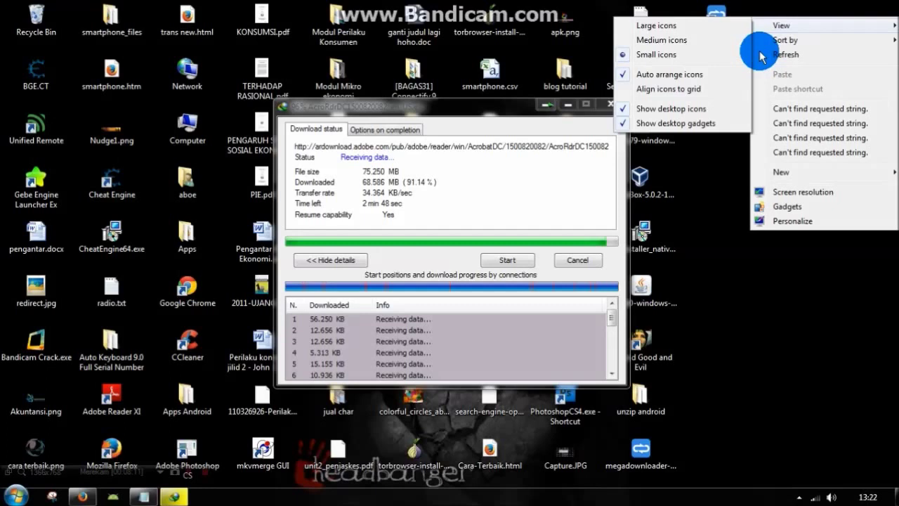
pyautogui.click(721, 110)
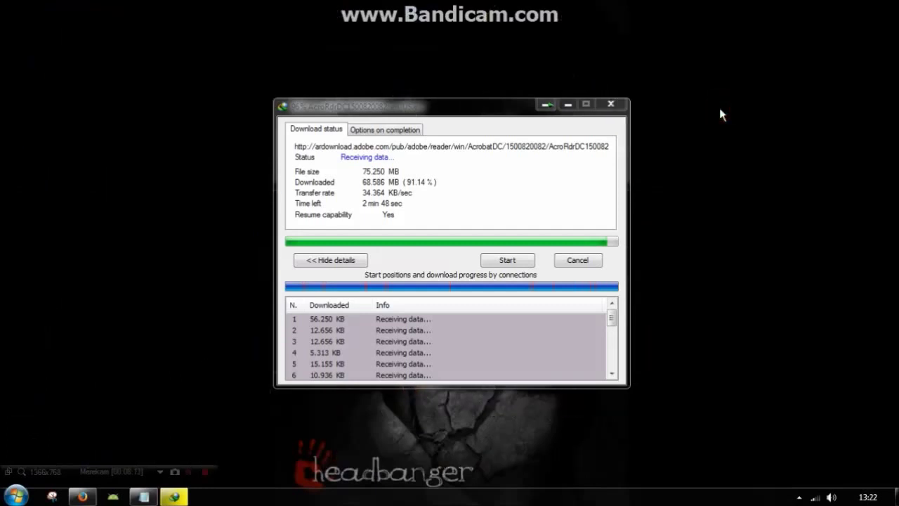
# Refresh the desktop, switch to the Adobe download page in Firefox, and bring the Notepad notes back to the front.
pyautogui.rightClick(680, 219)
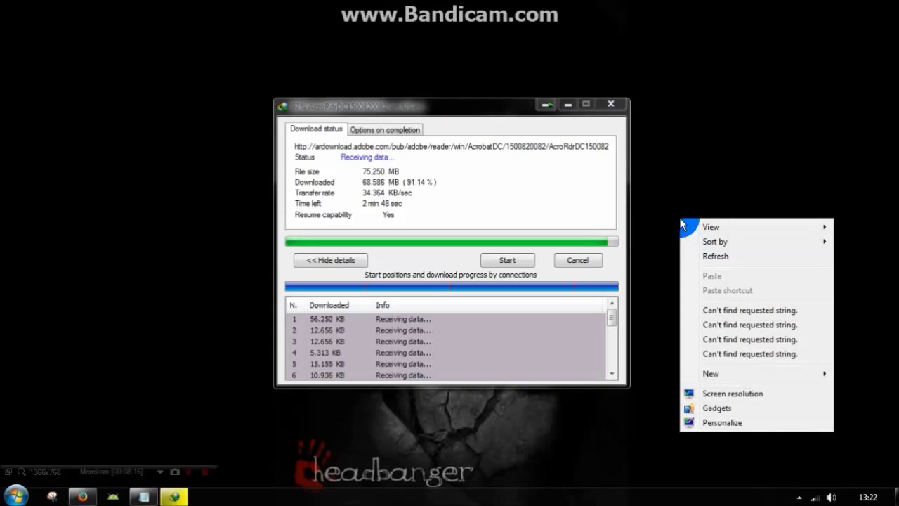
pyautogui.click(705, 257)
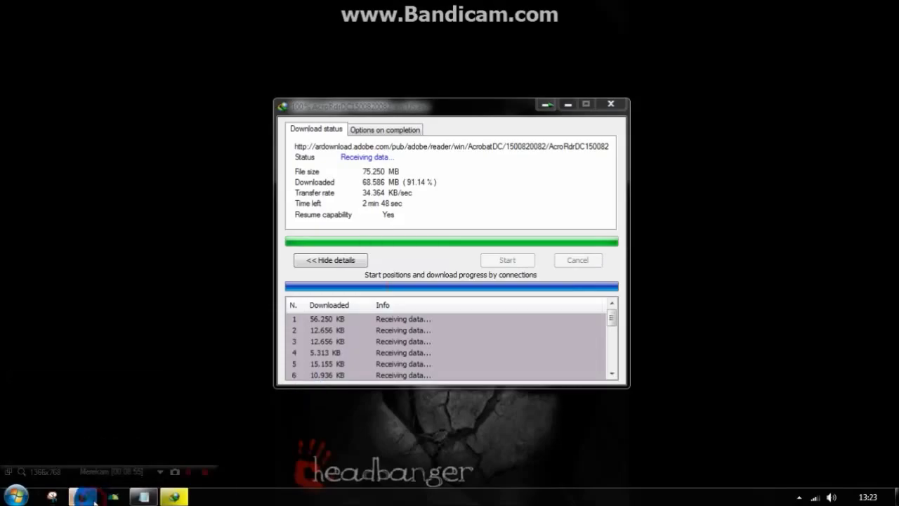
pyautogui.click(82, 497)
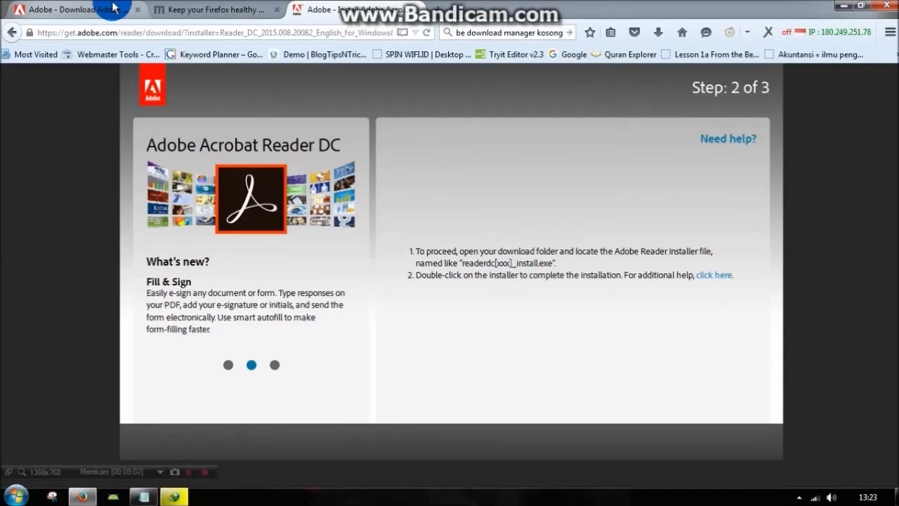
pyautogui.click(172, 499)
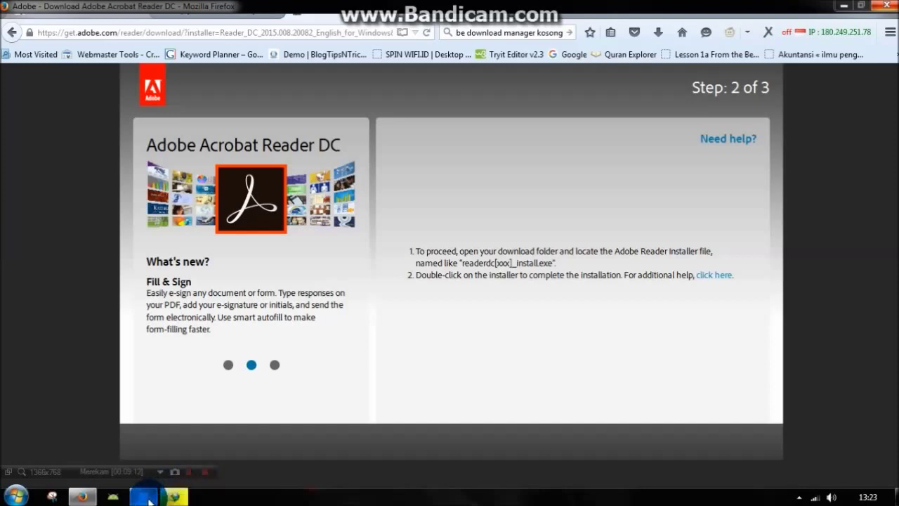
pyautogui.click(175, 497)
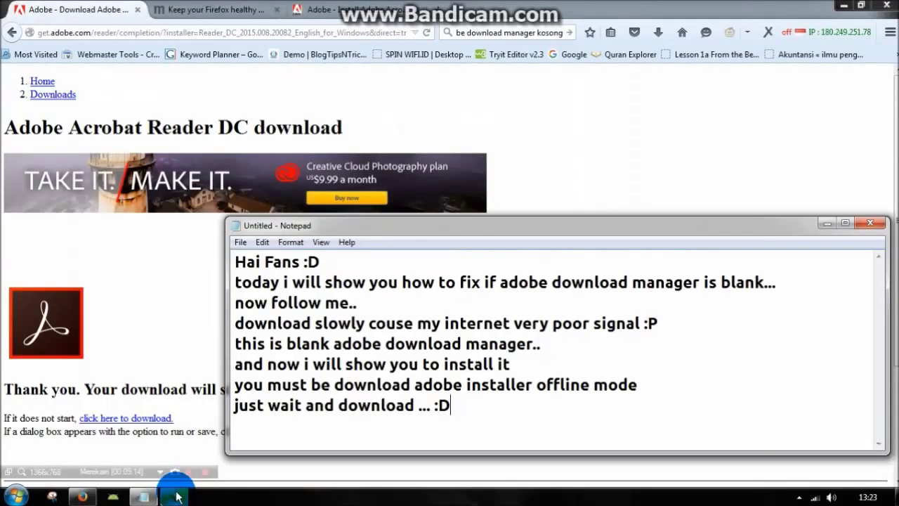
pyautogui.moveTo(175, 497)
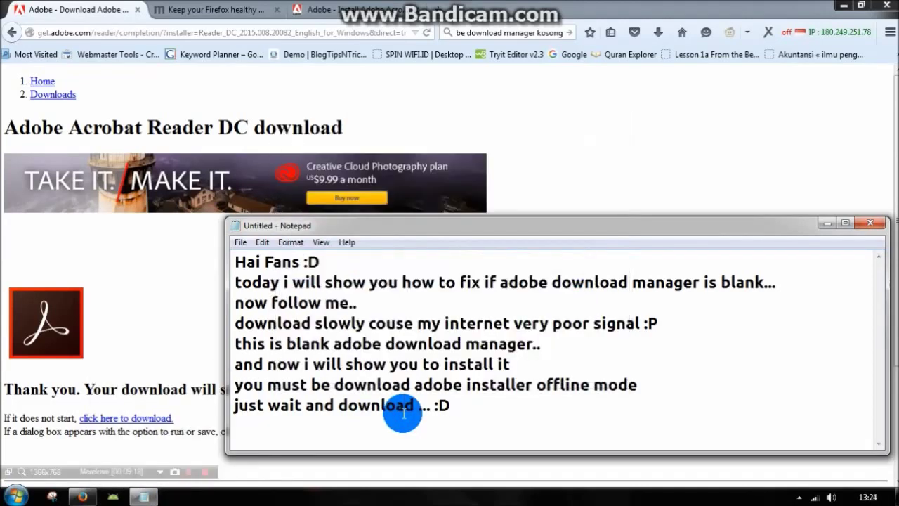
pyautogui.click(476, 417)
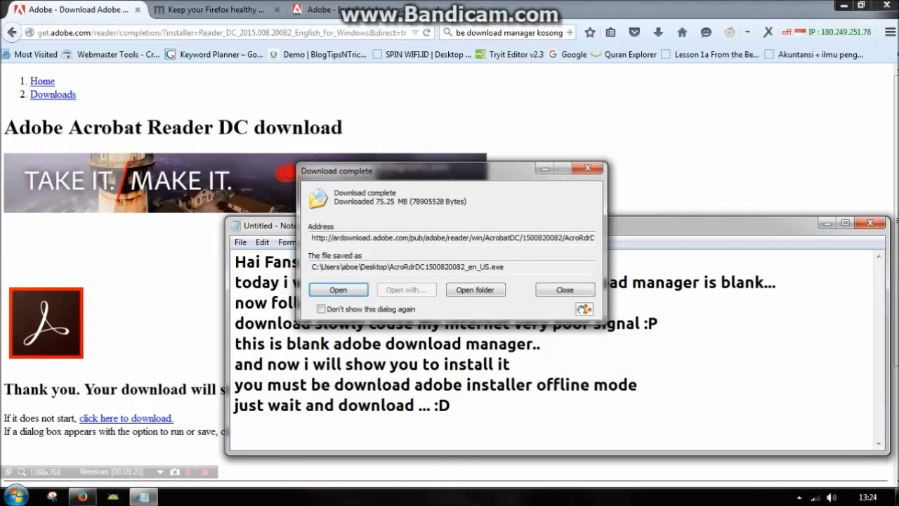
pyautogui.click(672, 334)
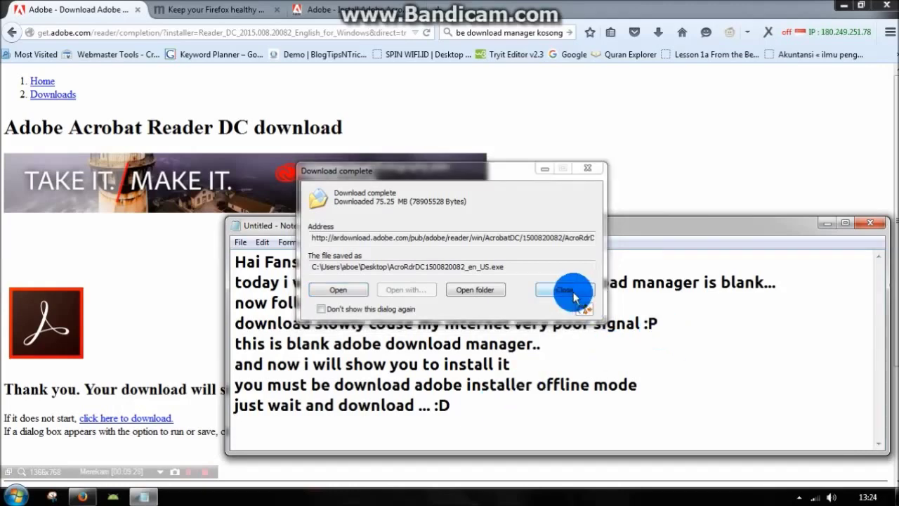
pyautogui.click(464, 289)
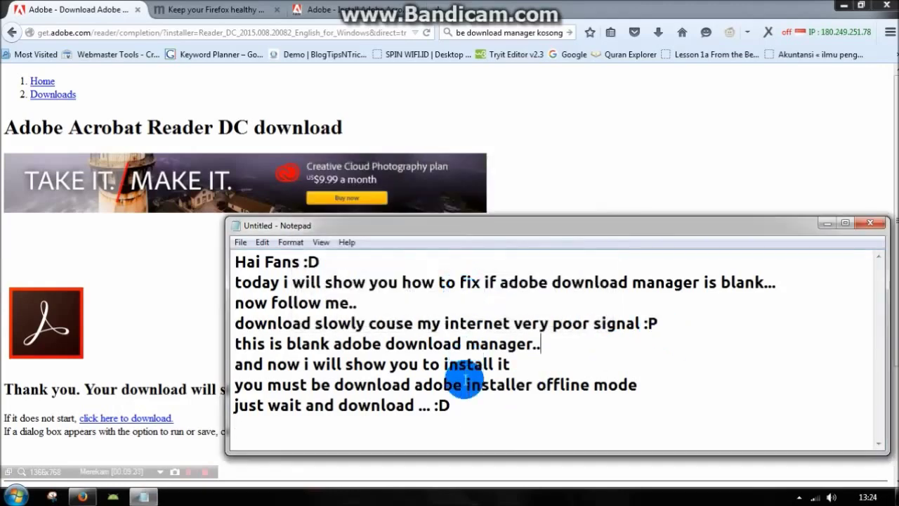
# Add the line "now u open the folder downloaded file" at the end of the notes and minimize Notepad to reveal the folder.
pyautogui.press('Return')
pyautogui.write('NOW')
pyautogui.press('BackSpace')
pyautogui.press('BackSpace')
pyautogui.press('BackSpace')
pyautogui.press('BackSpace')
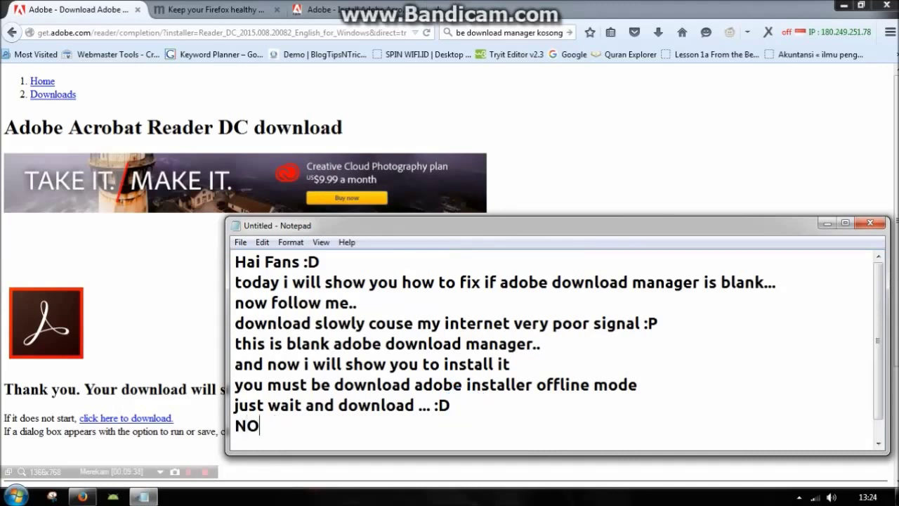
pyautogui.write('no')
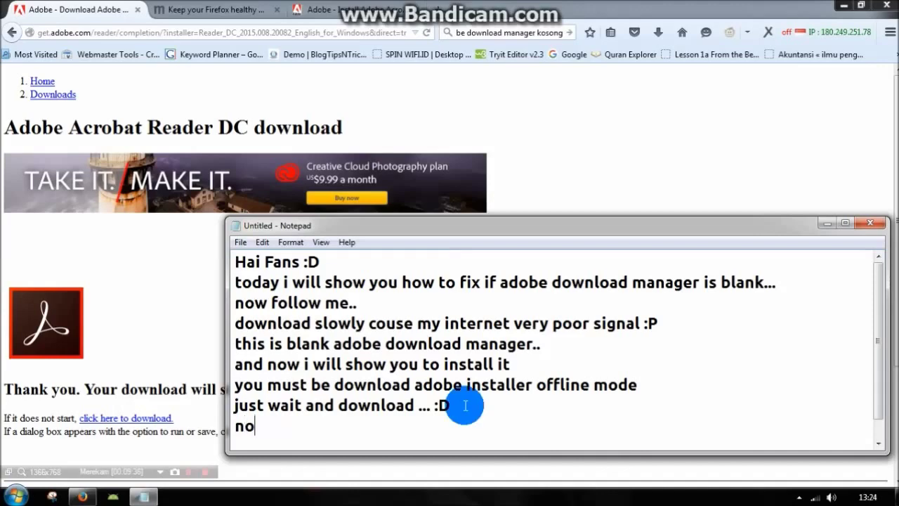
pyautogui.write('w ')
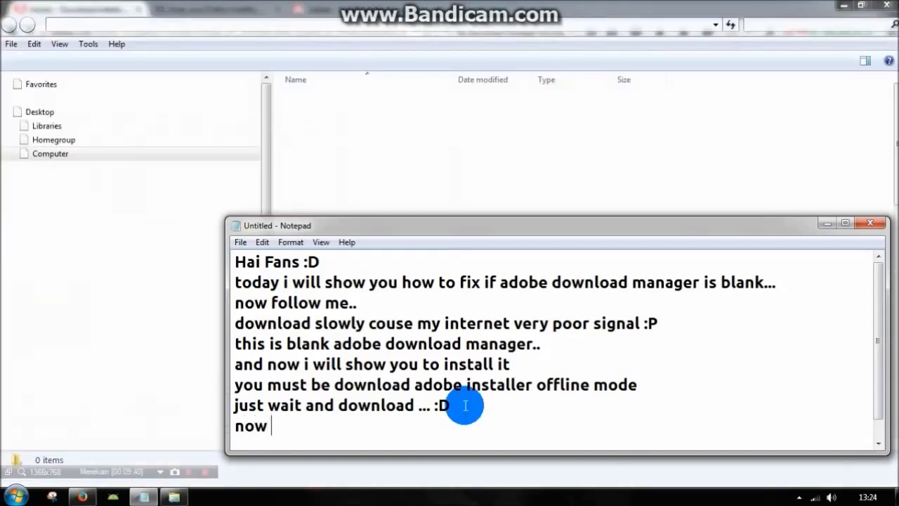
pyautogui.write('u ')
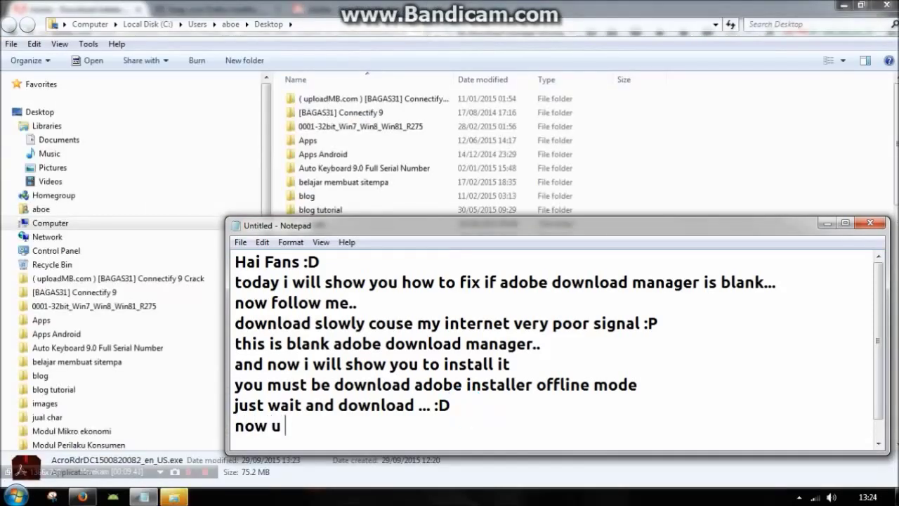
pyautogui.write('open')
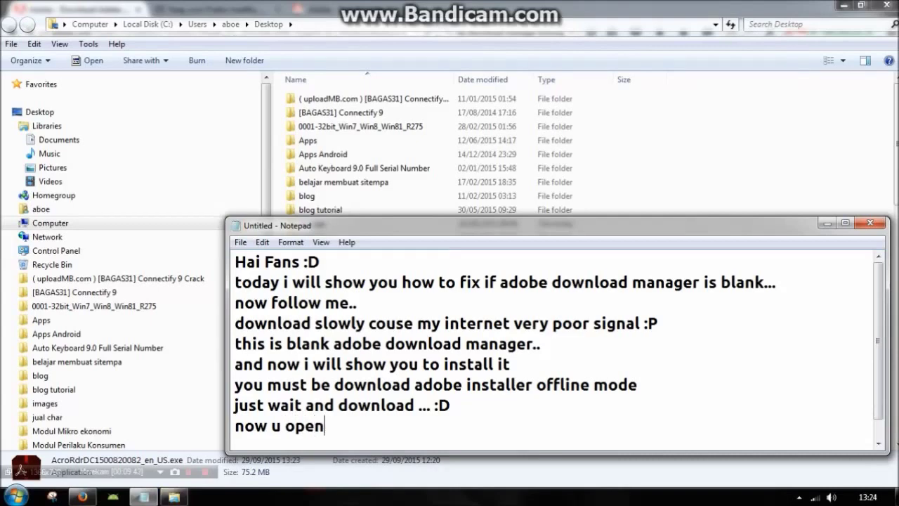
pyautogui.write(' the folder ')
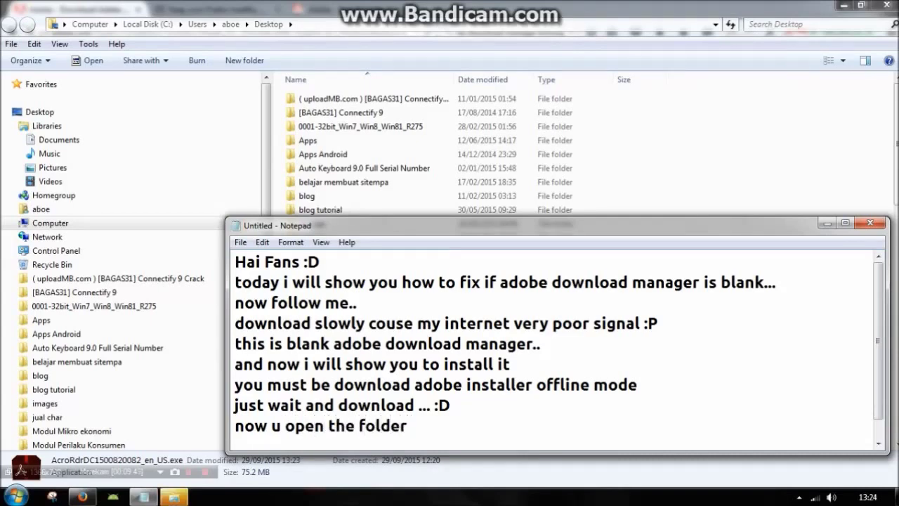
pyautogui.write('downloaded')
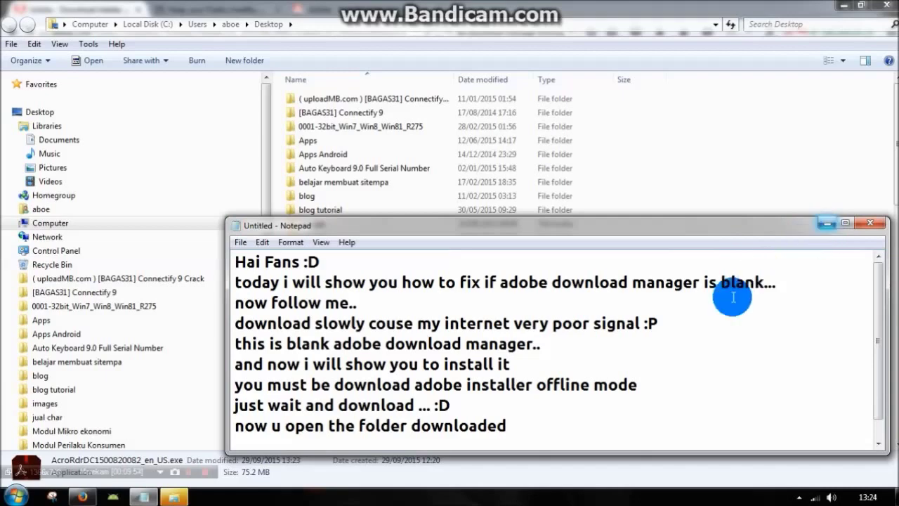
pyautogui.write(' file')
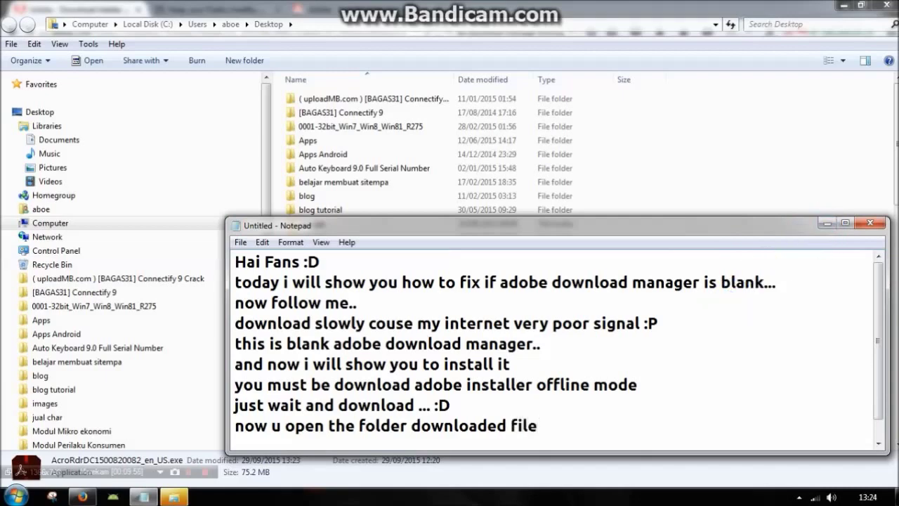
pyautogui.click(827, 222)
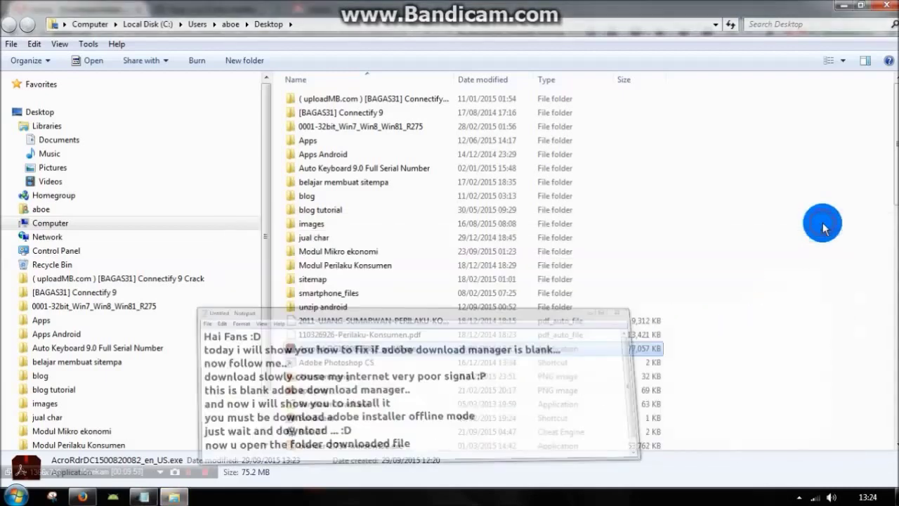